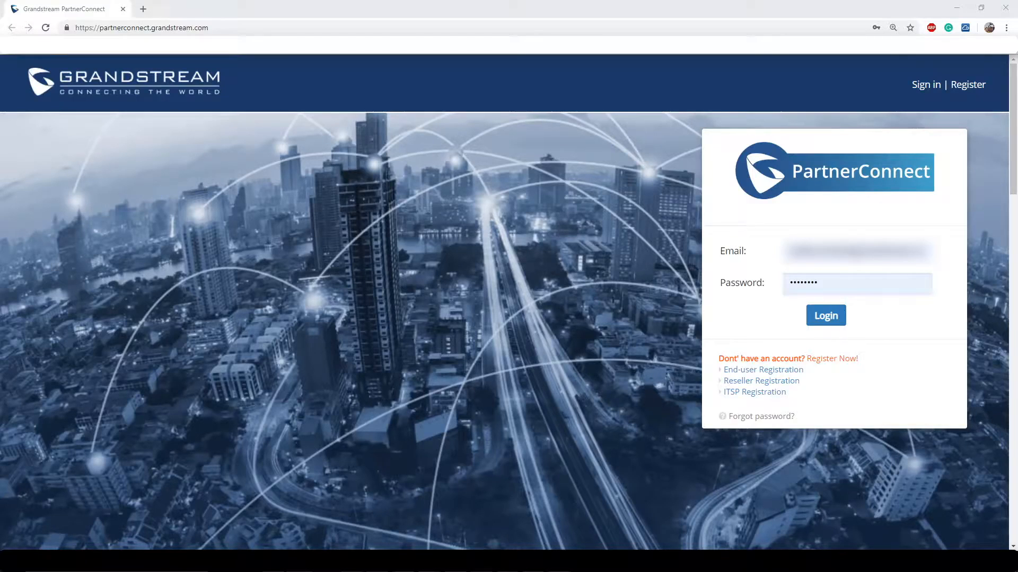
# Open the End-user Registration sign-up form in a new tab.
pyautogui.click(248, 27)
pyautogui.click(763, 371)
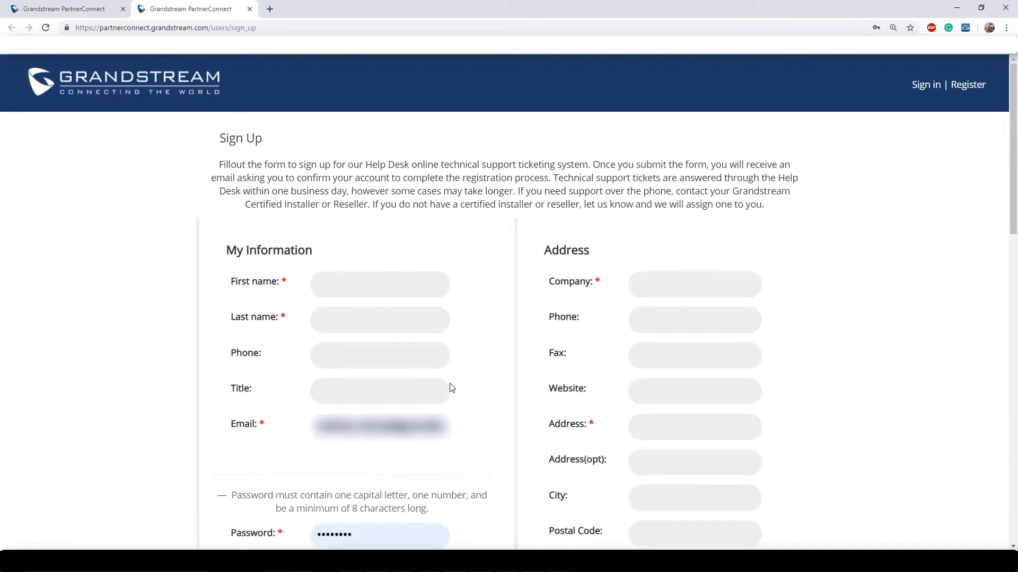
# Autofill the sign-up form, tick I'm not a robot and the marketing opt-in, then register.
pyautogui.scroll(-2, 451, 388)
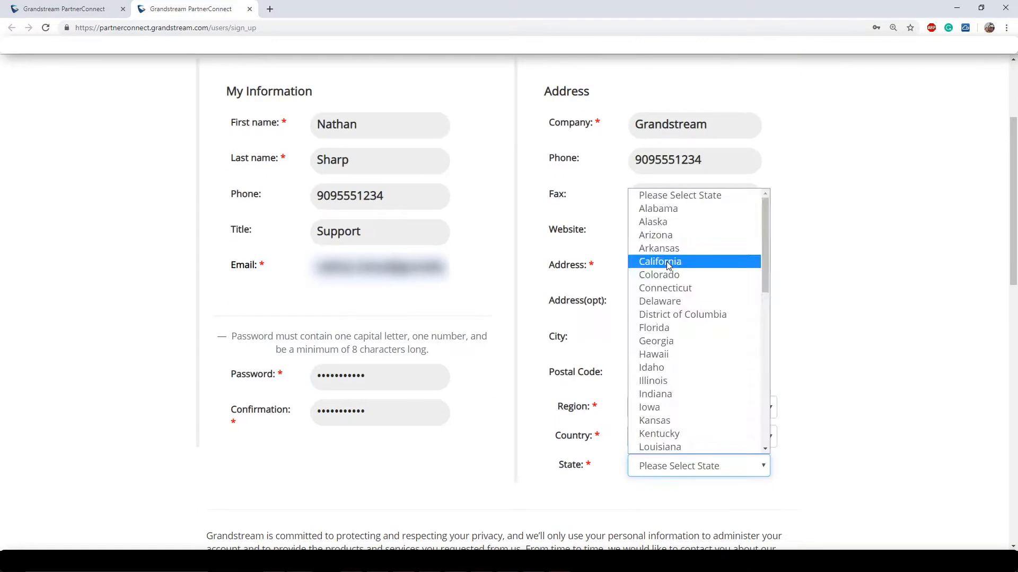
pyautogui.press('Return')
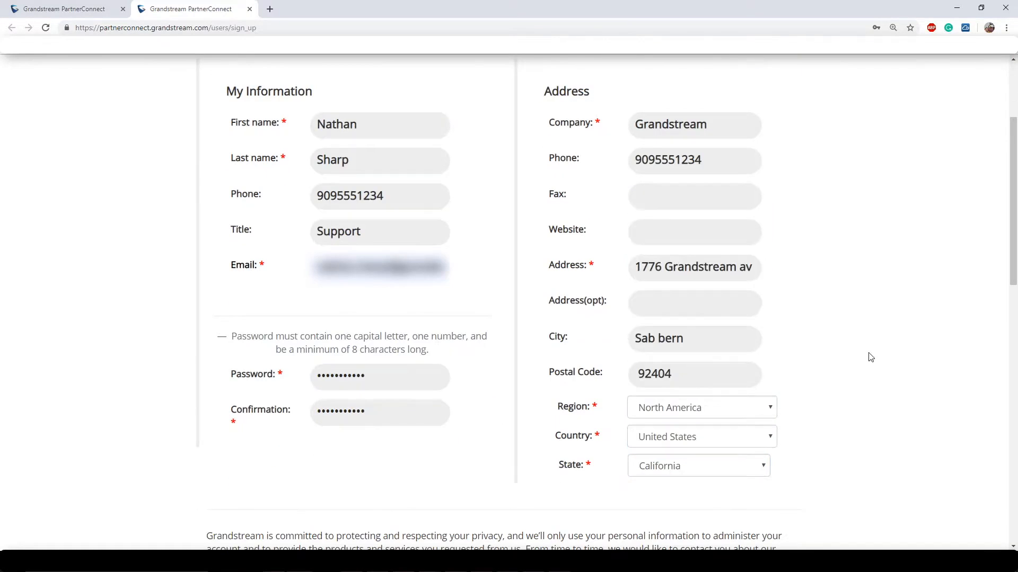
pyautogui.scroll(3, 871, 357)
pyautogui.scroll(-9, 870, 358)
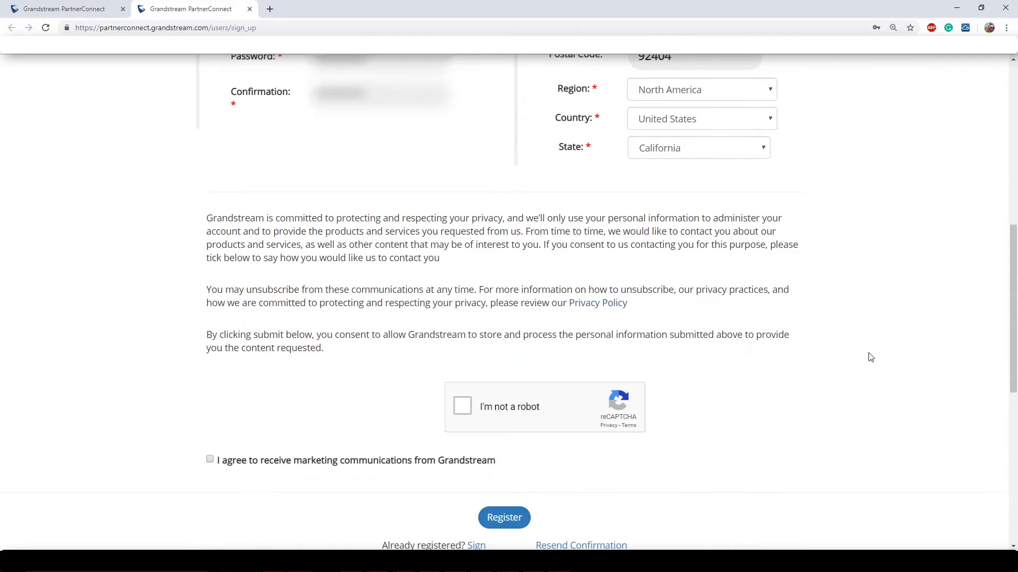
pyautogui.click(460, 407)
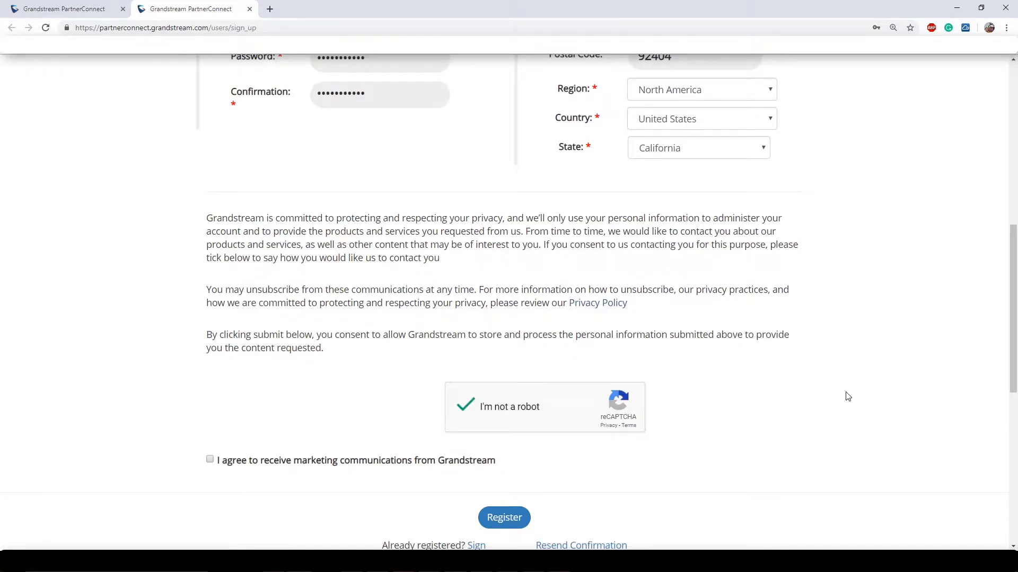
pyautogui.click(210, 459)
pyautogui.scroll(-1, 500, 479)
pyautogui.click(504, 465)
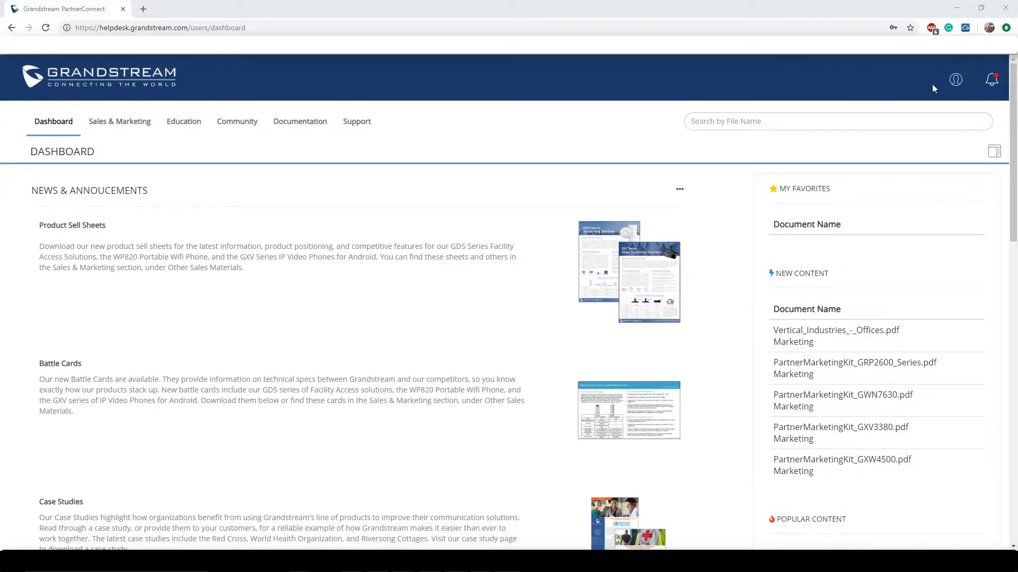
# Go to Account Tools from the account menu and review the existing Engineer user's email.
pyautogui.click(955, 81)
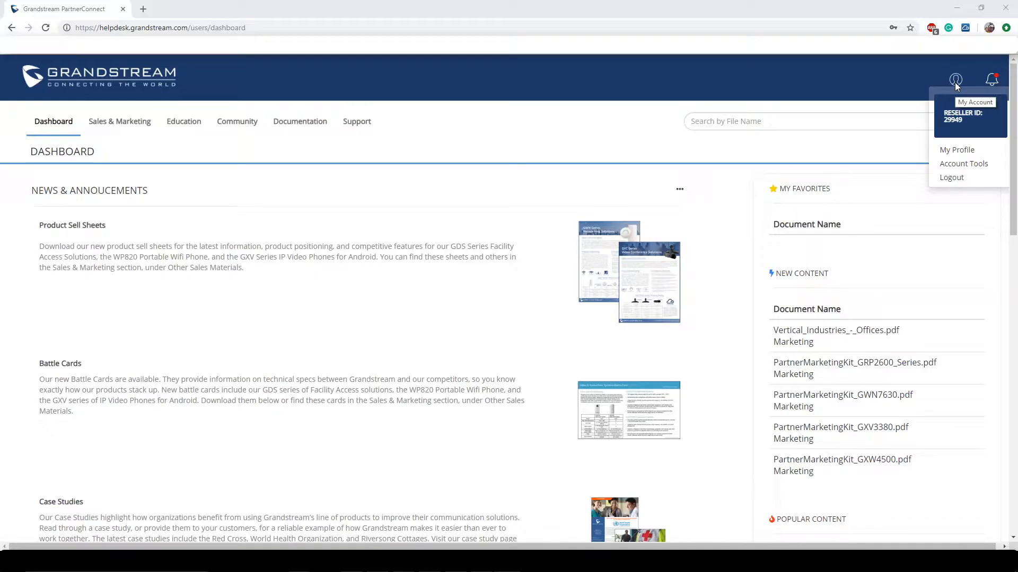
pyautogui.click(954, 163)
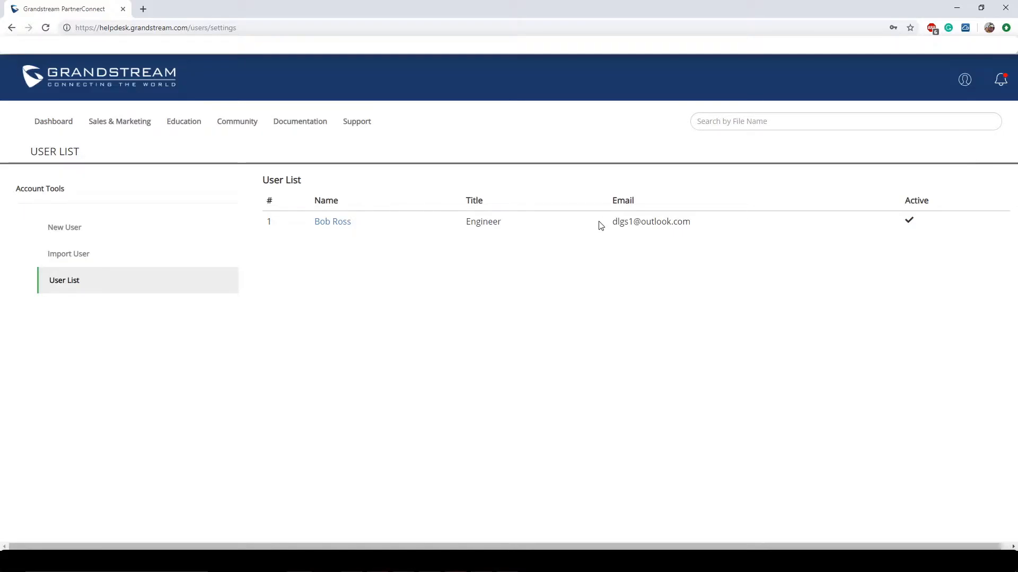
pyautogui.tripleClick(650, 221)
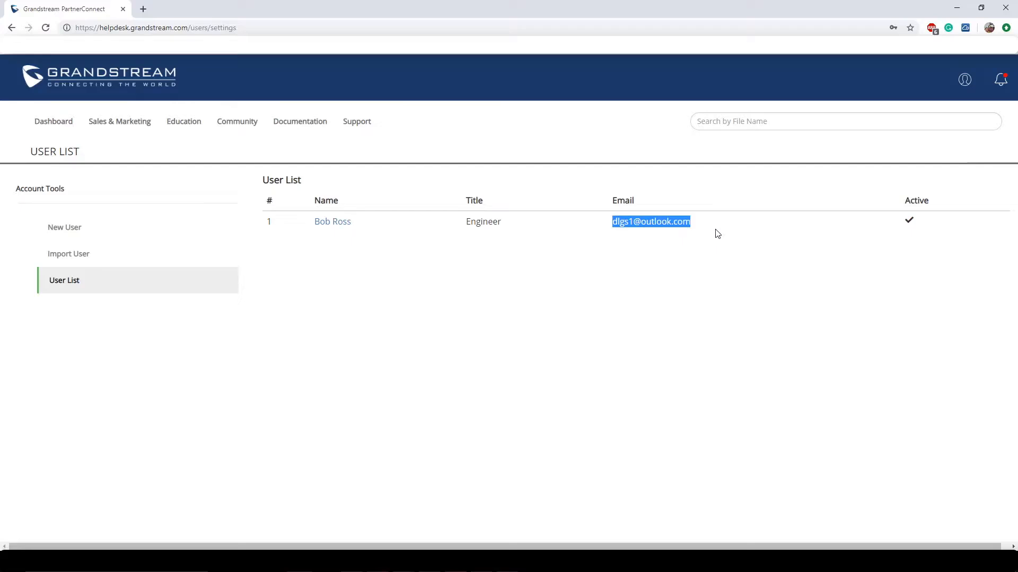
pyautogui.click(740, 296)
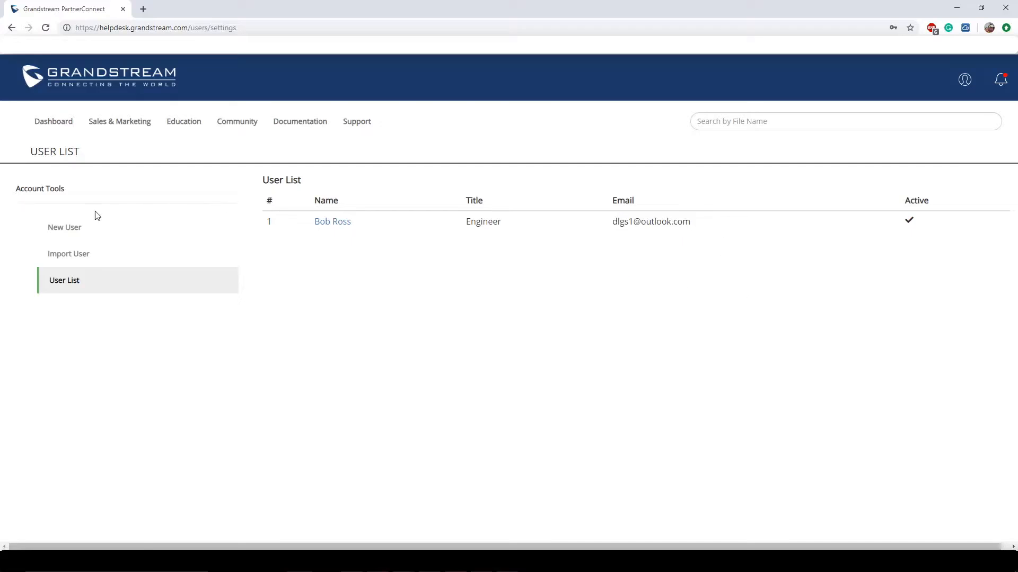
# Open the New User form and autofill name, phone, title Sales, email and password.
pyautogui.click(71, 234)
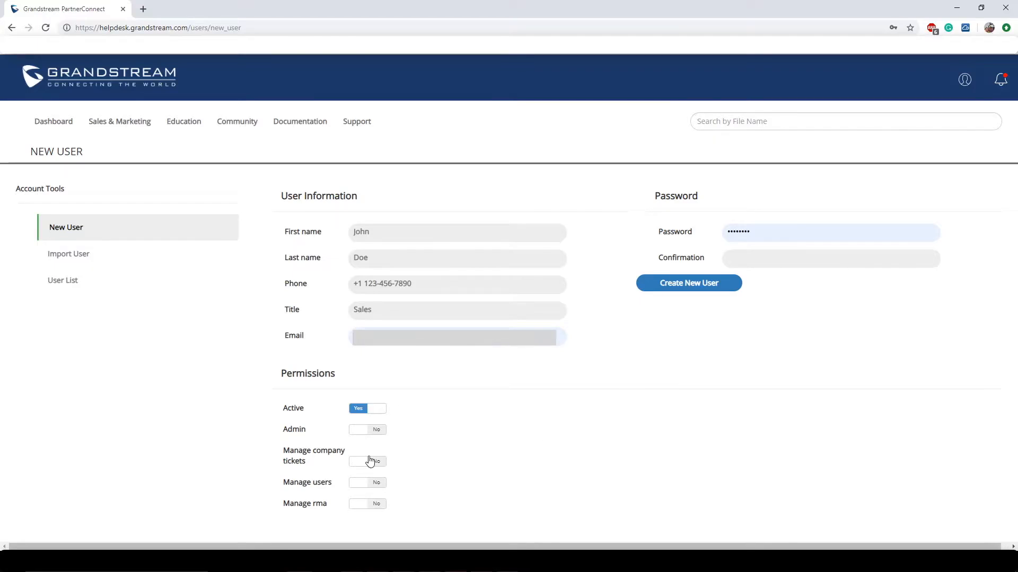
# Set Manage users to Yes for the new user and create the account.
pyautogui.click(376, 484)
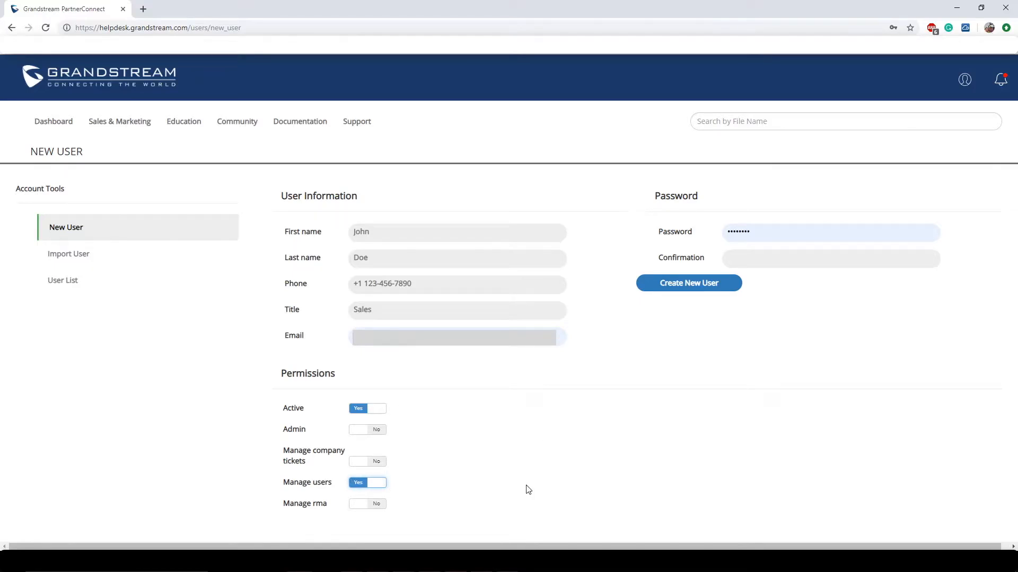
pyautogui.click(676, 293)
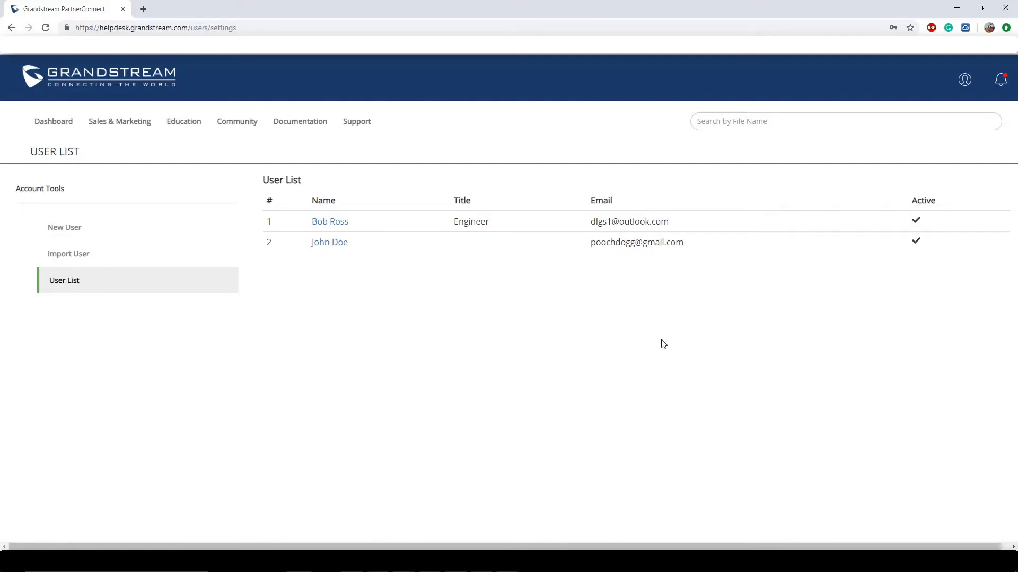
# Open the Import User page from the Account Tools sidebar.
pyautogui.click(75, 258)
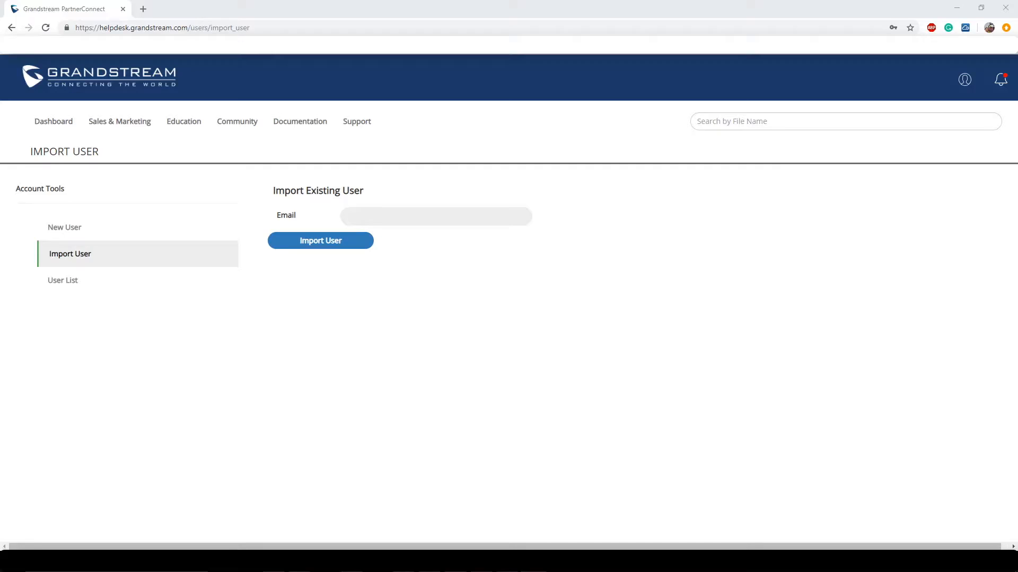
# Go to Support and start a new ticket under Troubleshooting Tickets.
pyautogui.click(357, 129)
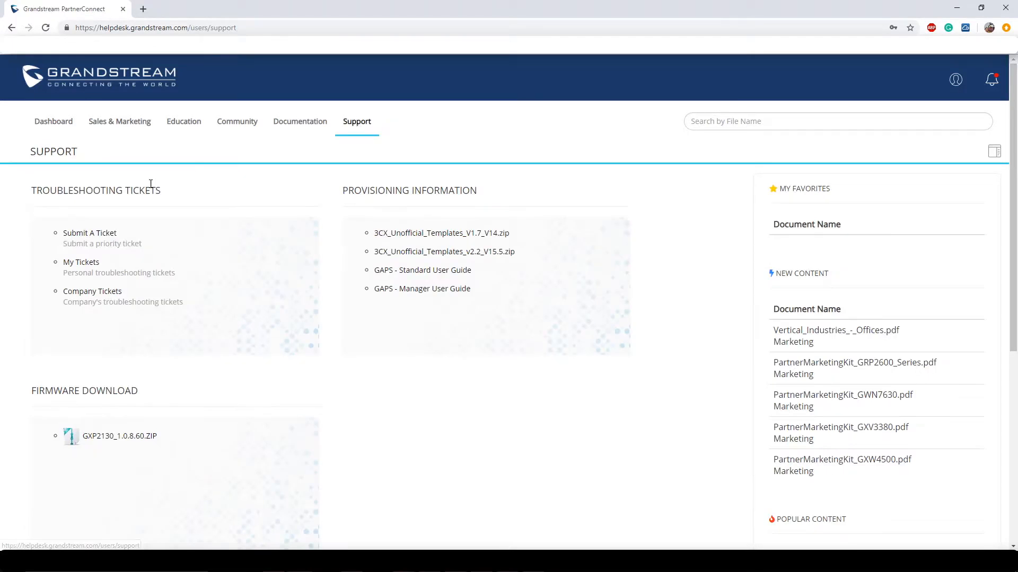
pyautogui.moveTo(171, 192); pyautogui.dragTo(21, 184)
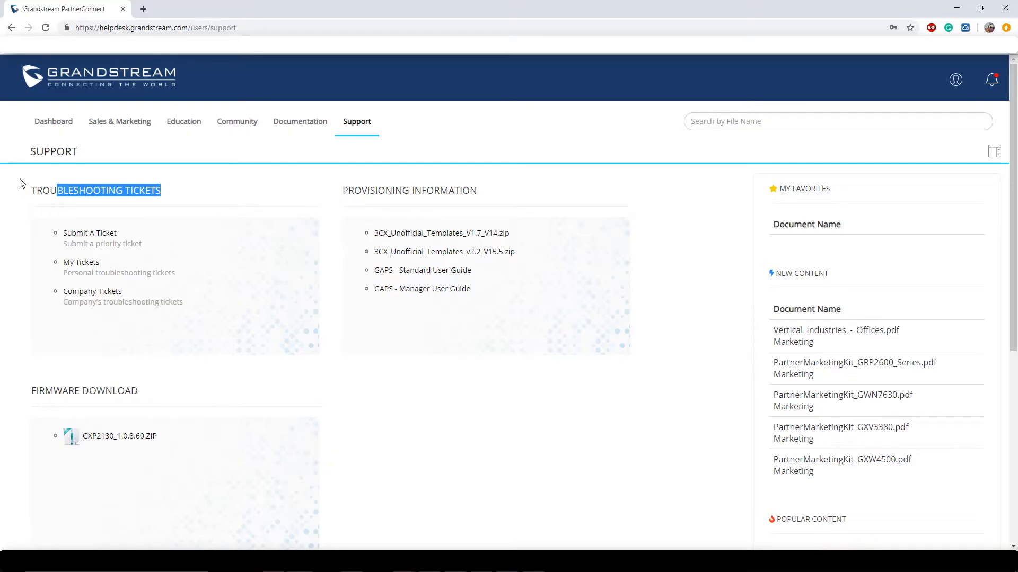
pyautogui.click(251, 206)
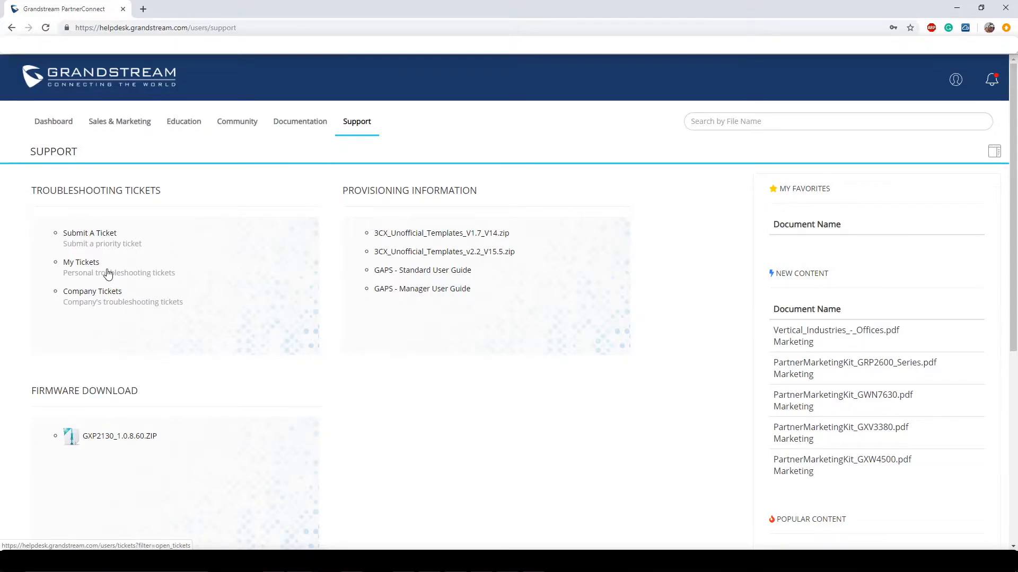
pyautogui.click(108, 235)
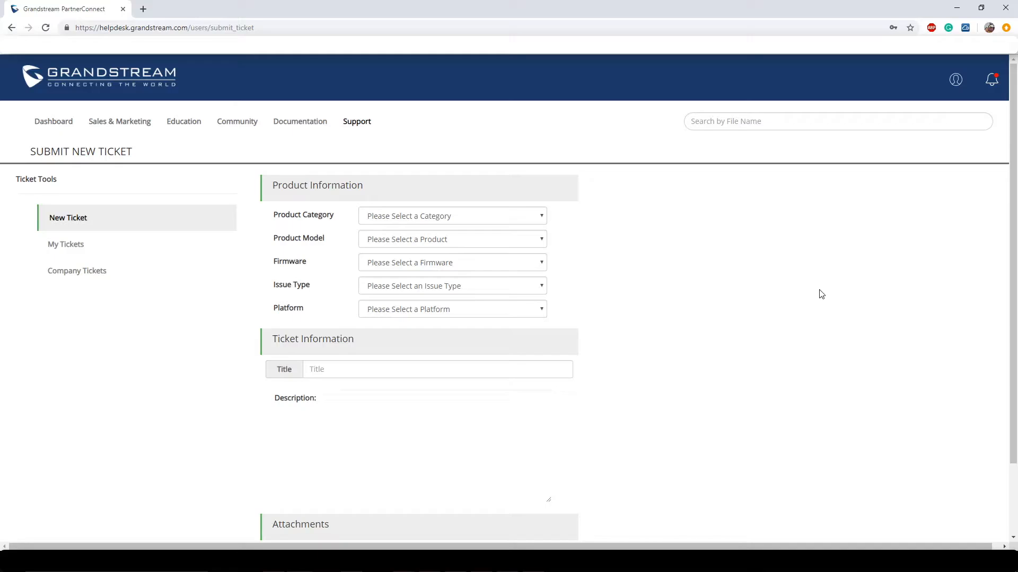
# Choose IP-PBX as the ticket's Product Category.
pyautogui.click(526, 220)
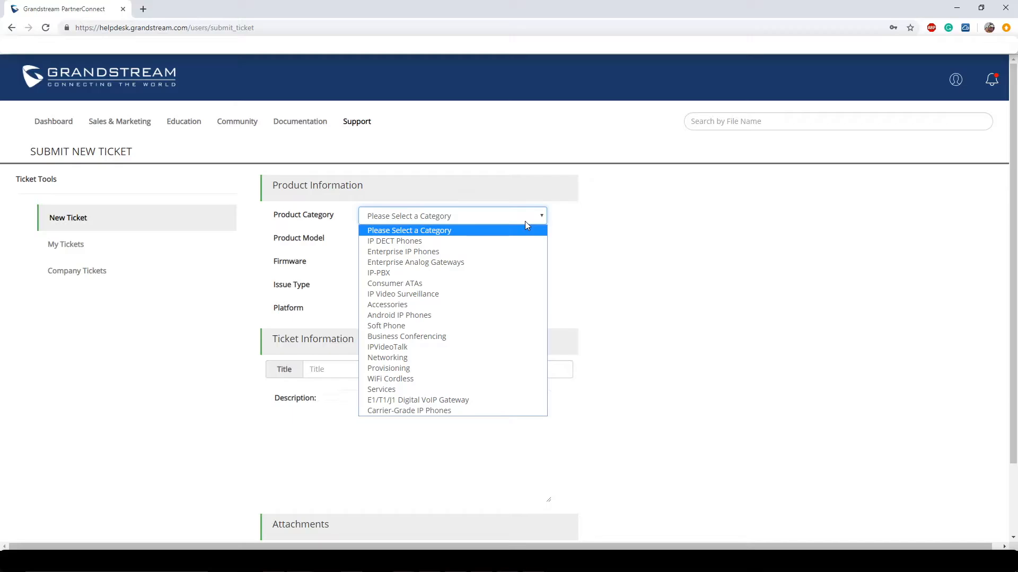
pyautogui.click(413, 273)
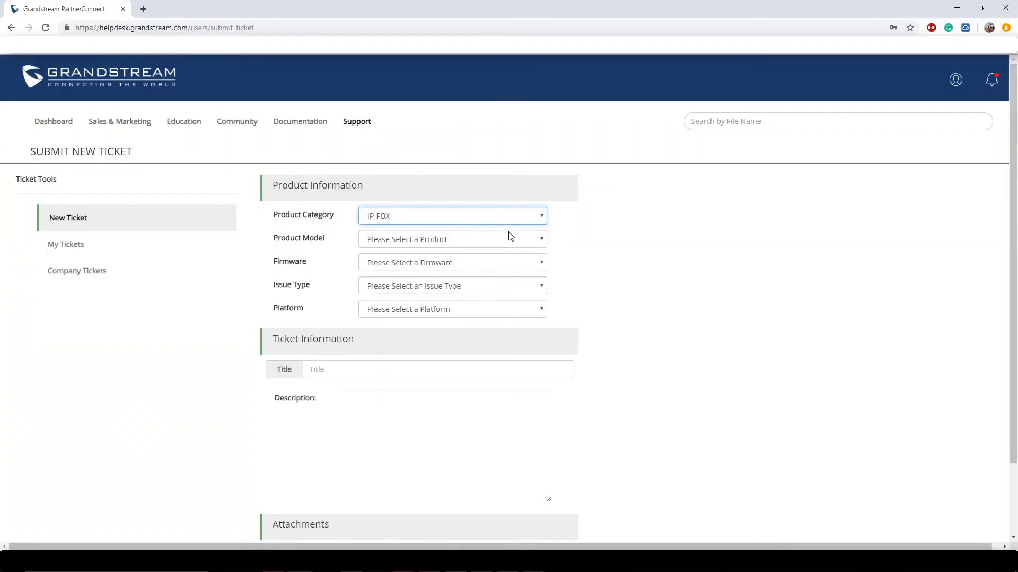
# Set the ticket's Product Model to UCM-62xx and Firmware to 1.0.19.27.
pyautogui.click(510, 236)
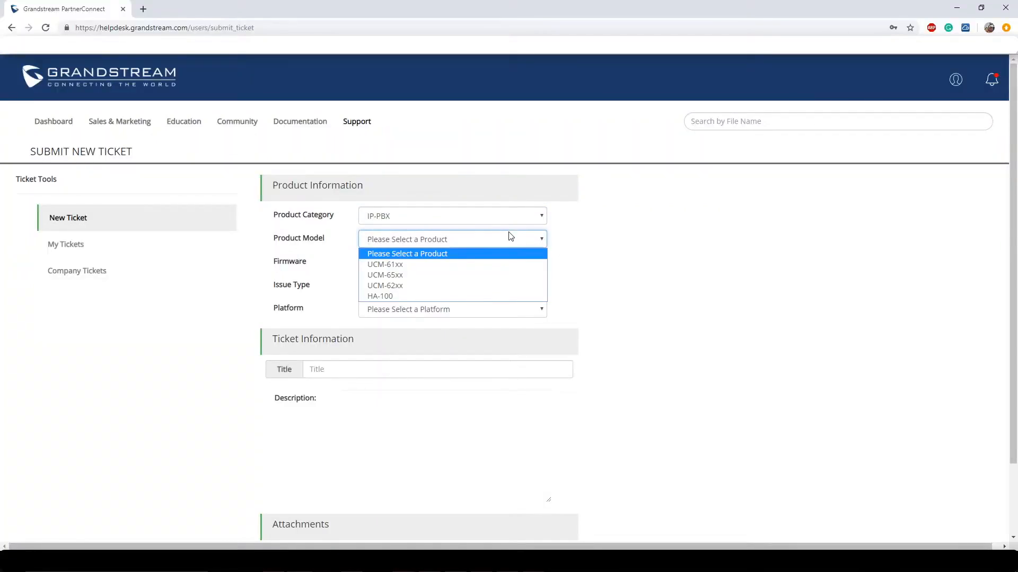
pyautogui.click(411, 287)
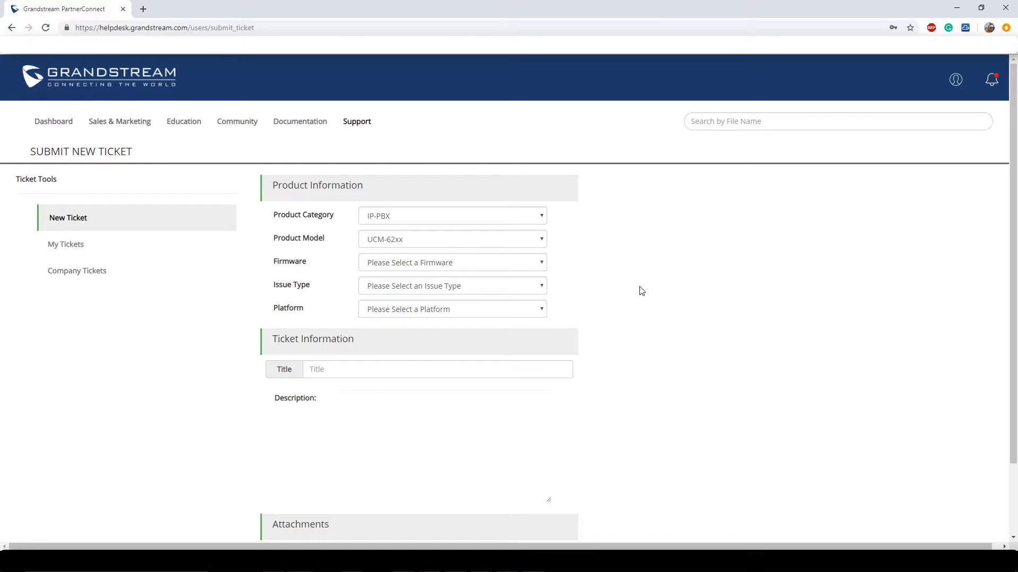
pyautogui.click(519, 265)
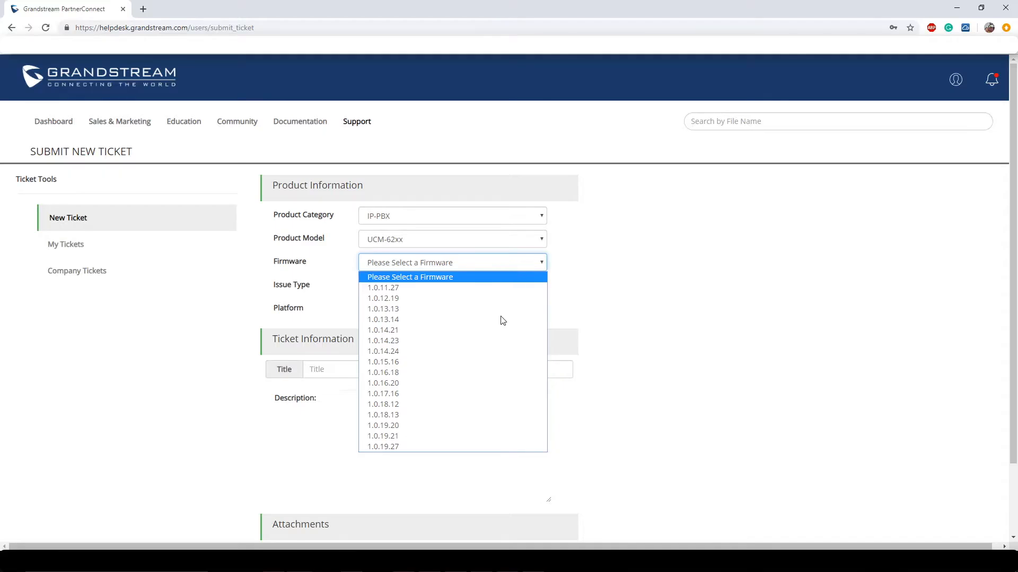
pyautogui.click(423, 448)
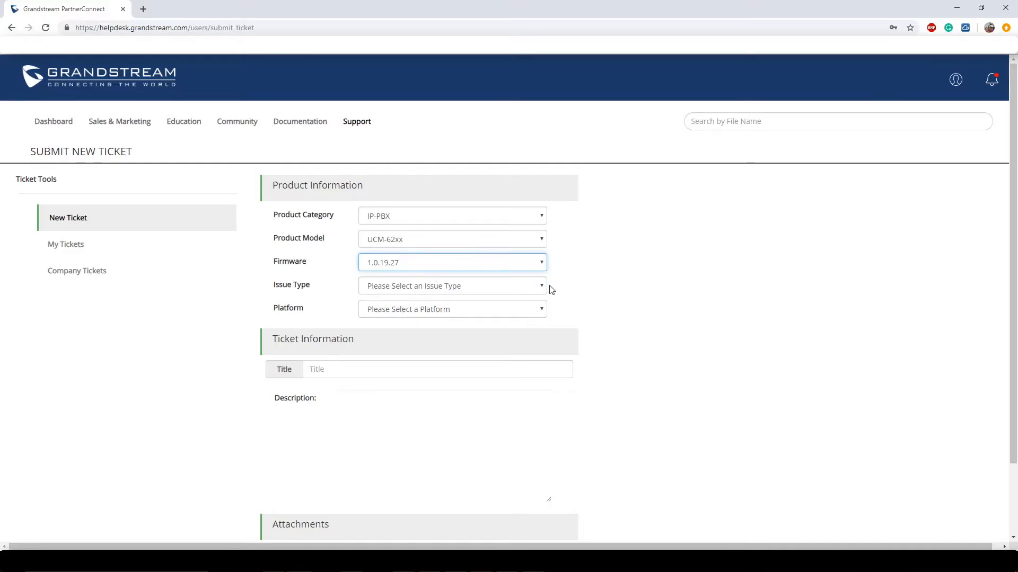
pyautogui.click(522, 290)
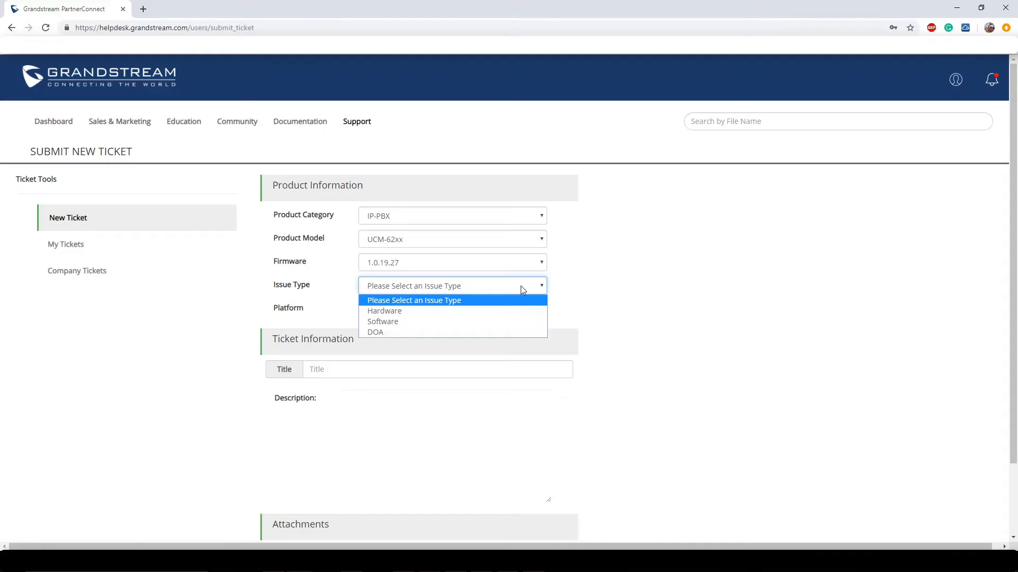
# Set Issue Type to Software, replacing Hardware, and Platform to Not Applicable.
pyautogui.click(404, 313)
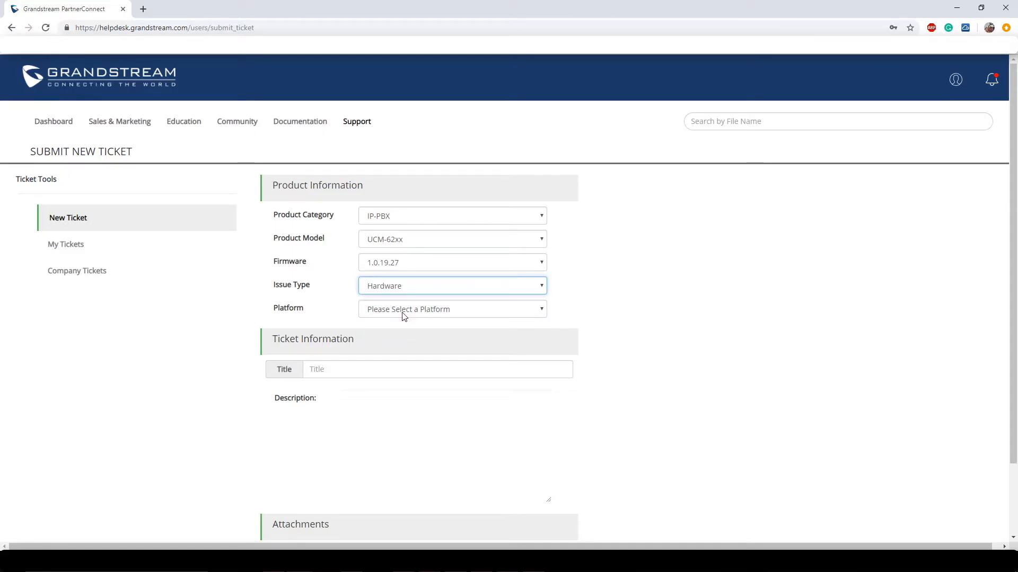
pyautogui.click(442, 288)
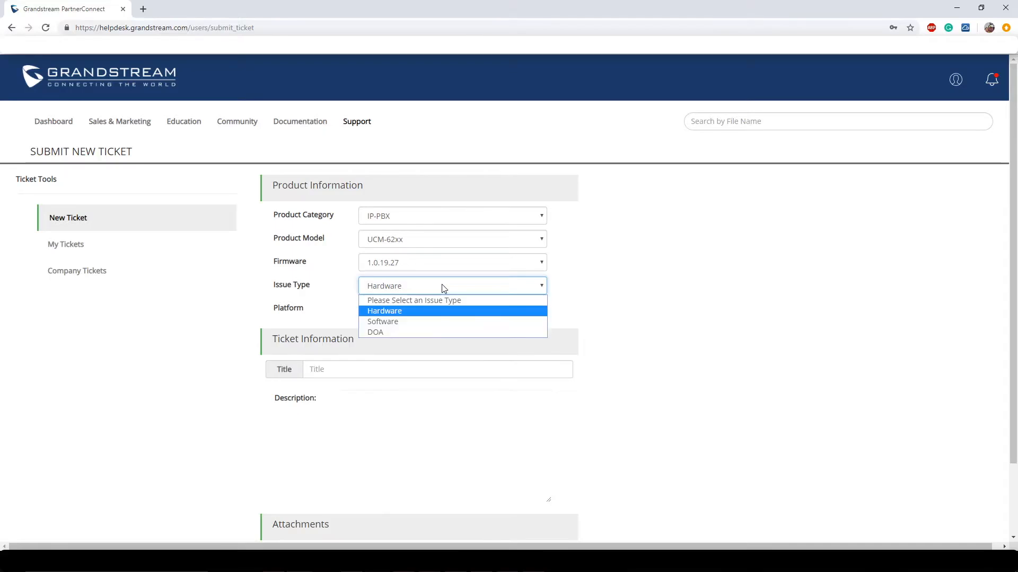
pyautogui.click(402, 324)
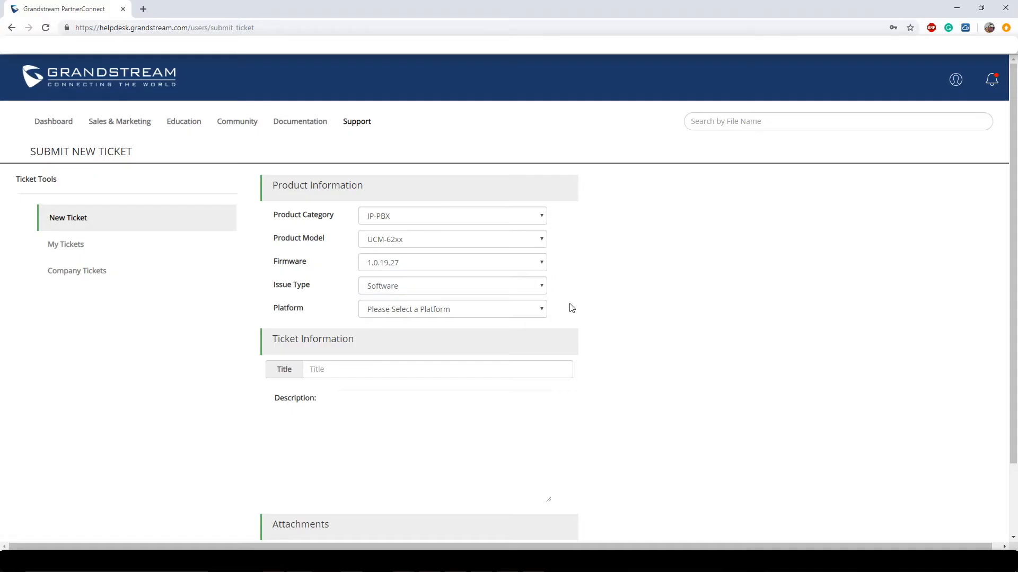
pyautogui.click(515, 310)
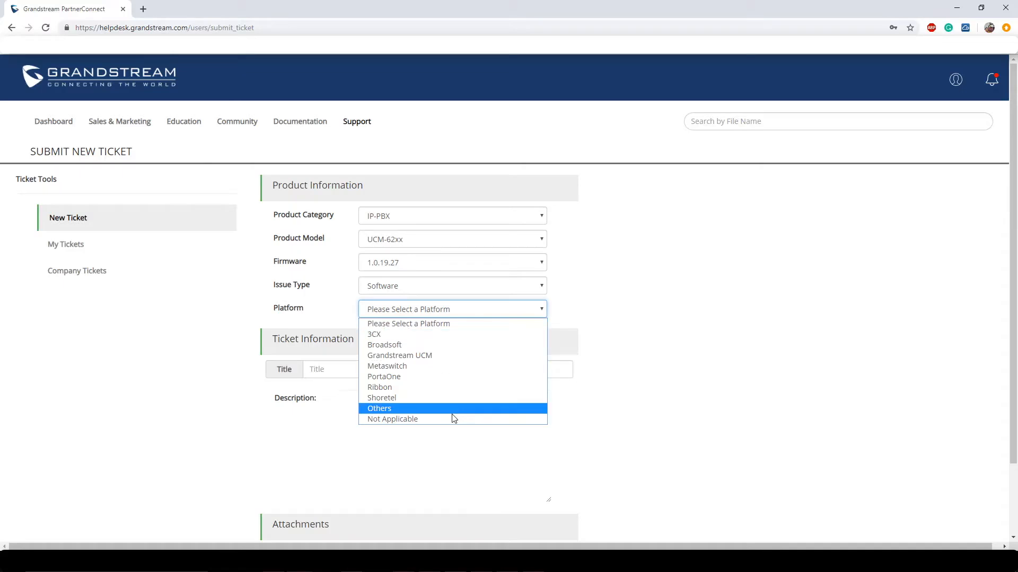
pyautogui.click(436, 419)
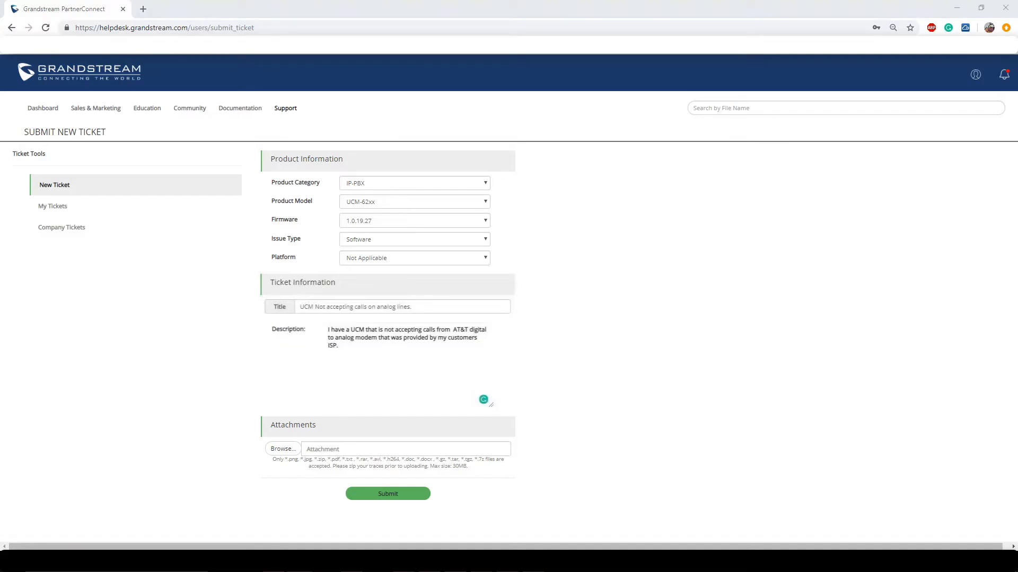
# Sign in to the UCM6202 web UI as admin in a new tab and open Maintenance > Signaling Troubleshooting.
pyautogui.click(142, 9)
pyautogui.write('https://192.168.20.143:8089/login')
pyautogui.press('Return')
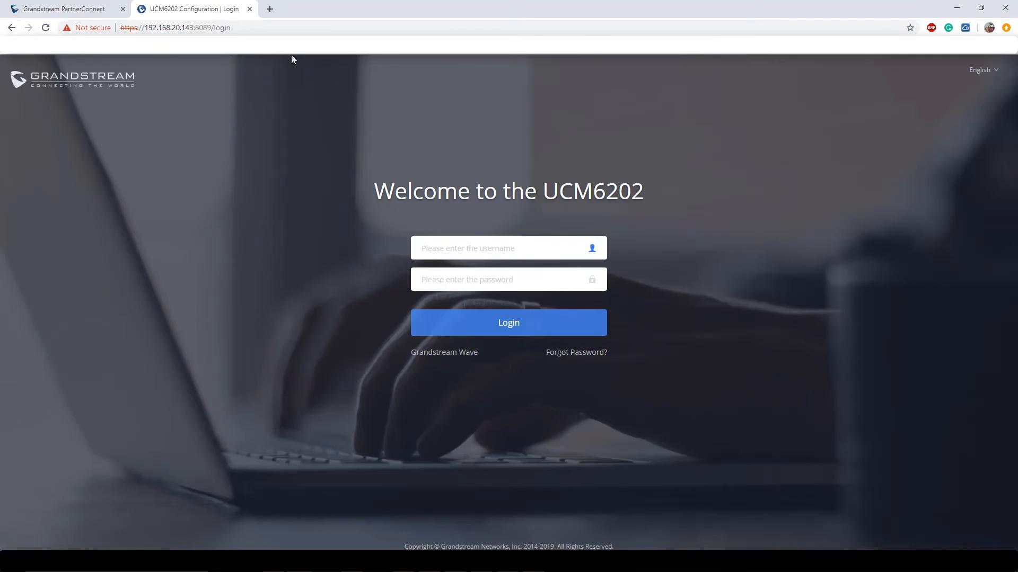
pyautogui.write('admin')
pyautogui.press('Tab')
pyautogui.write('*******')
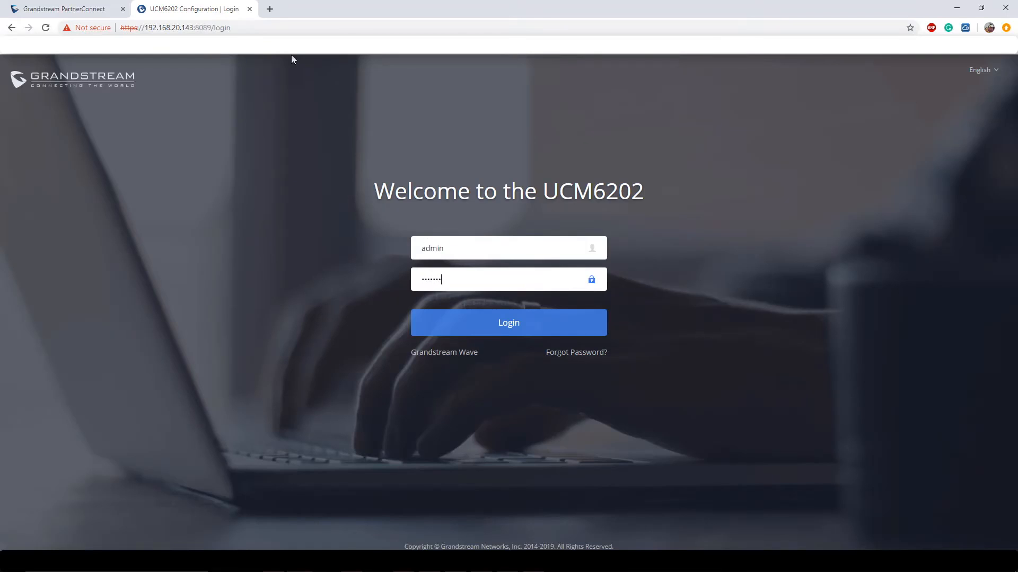
pyautogui.write('*')
pyautogui.press('Return')
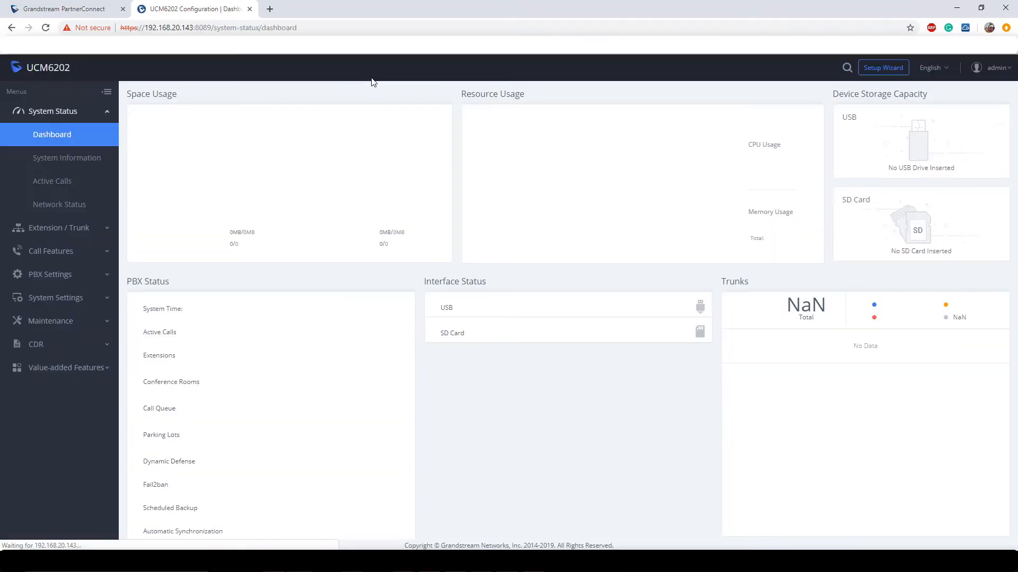
pyautogui.click(74, 321)
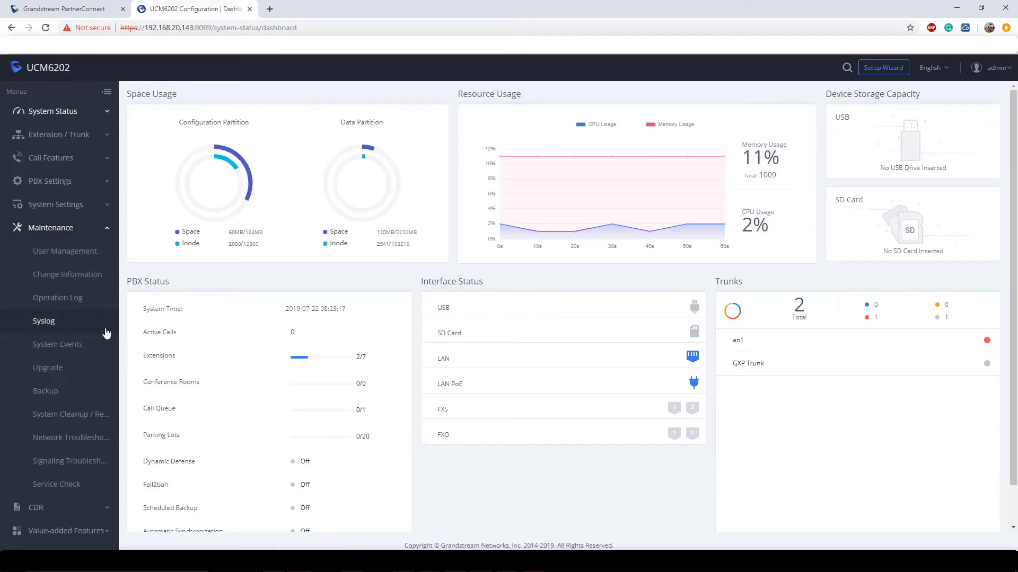
pyautogui.click(79, 461)
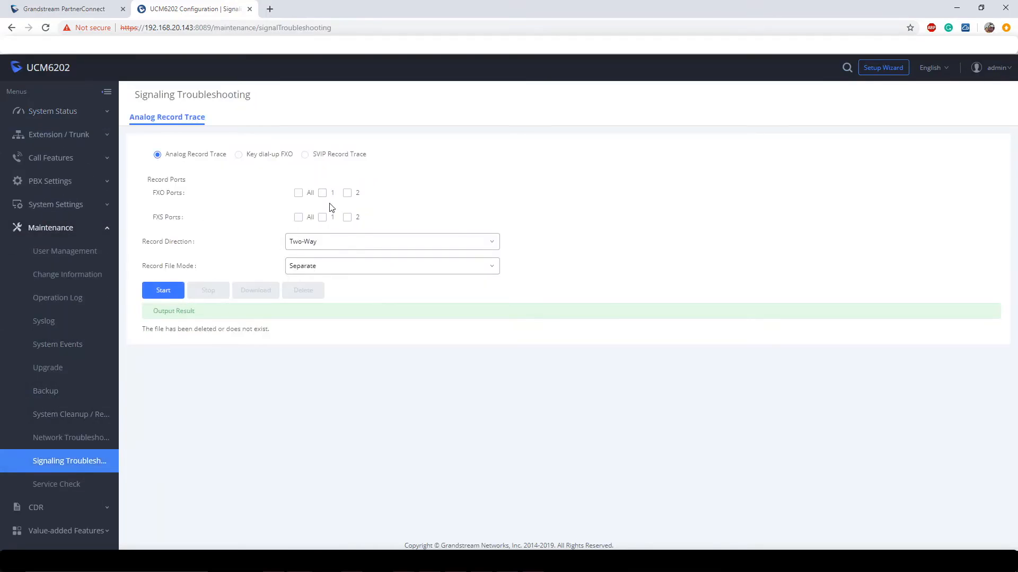
# Run an analog record trace on FXO ports 1 and 2, stop it, and download analog.log.tgz.
pyautogui.click(326, 196)
pyautogui.click(347, 194)
pyautogui.click(164, 291)
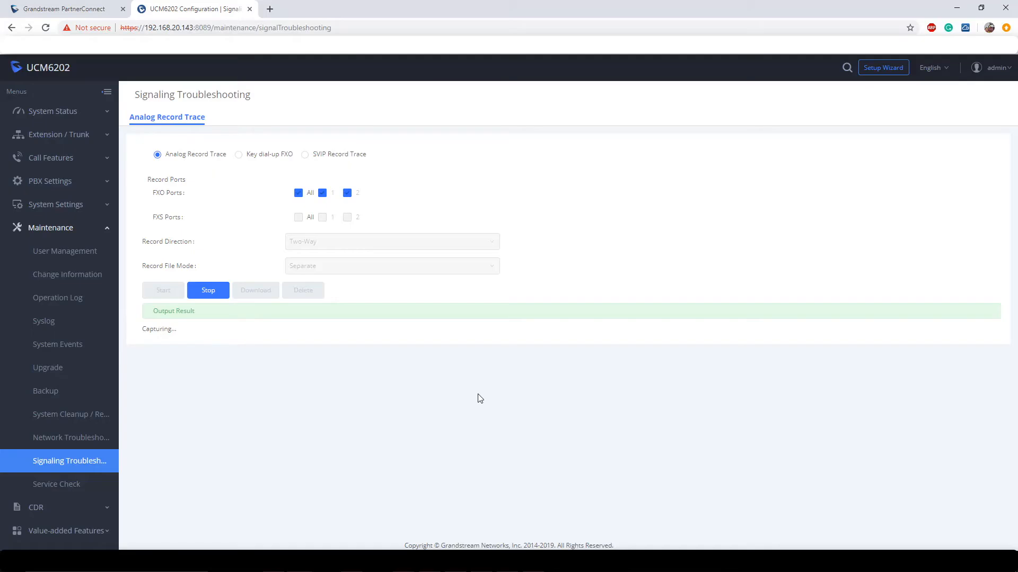
pyautogui.click(207, 295)
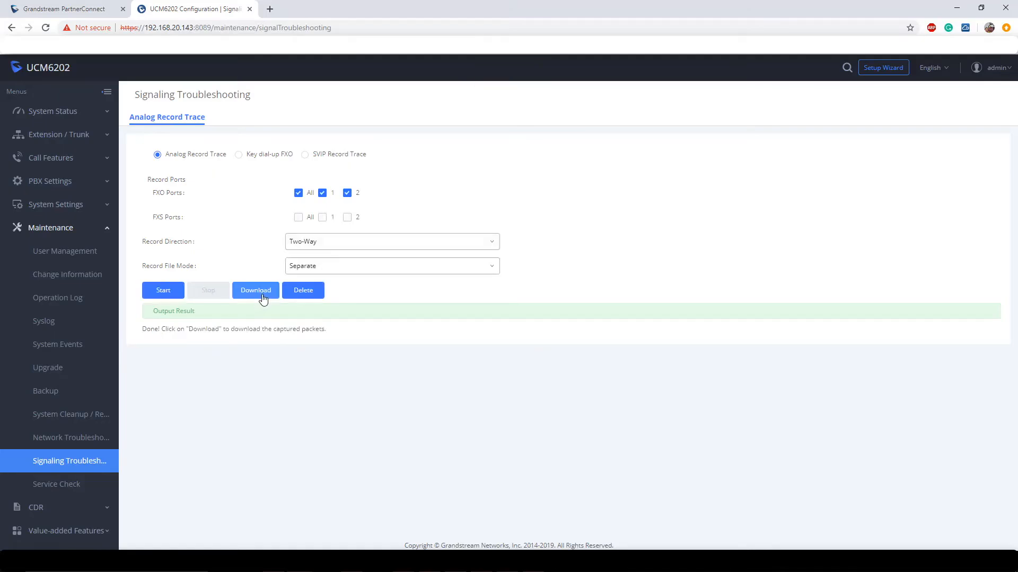
pyautogui.click(259, 292)
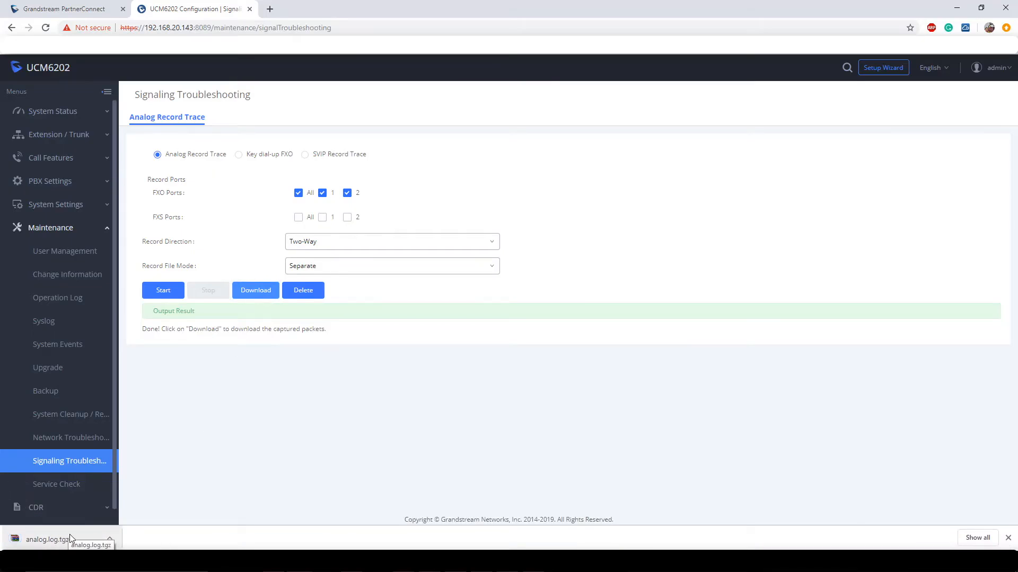
# Attach the analog.log trace to the PartnerConnect ticket form, then return to the UCM6202 configuration tab.
pyautogui.click(61, 5)
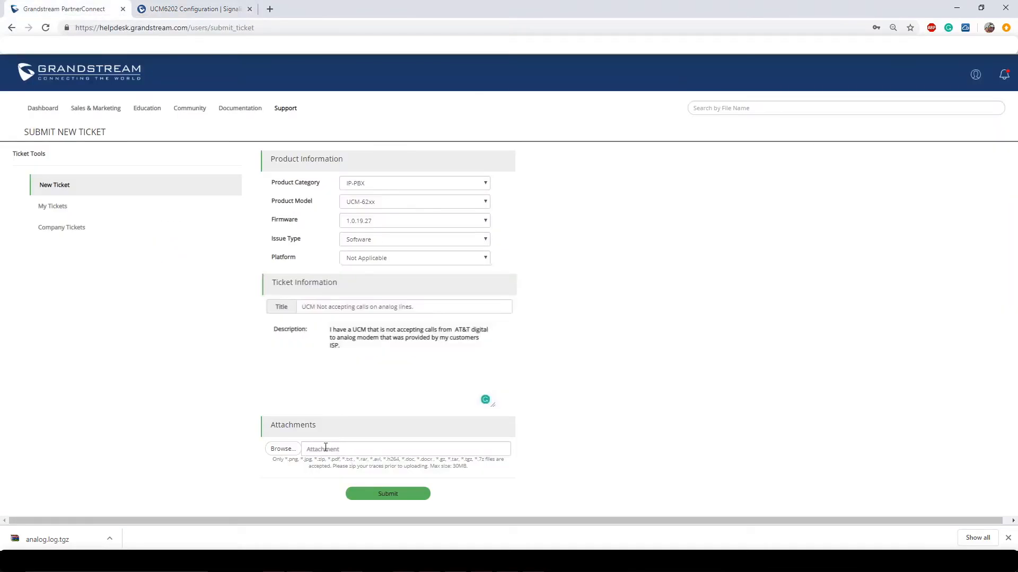
pyautogui.click(286, 448)
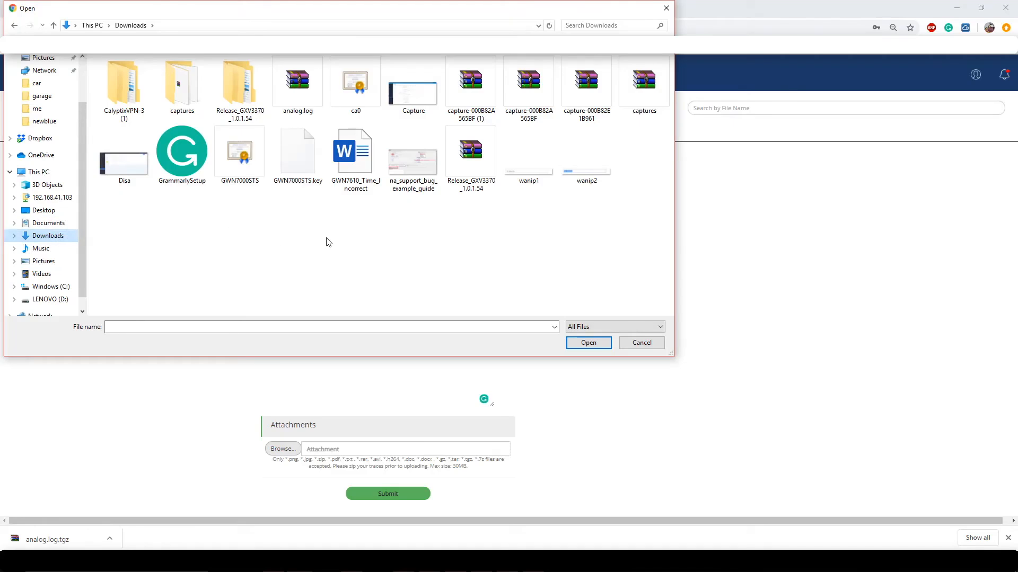
pyautogui.doubleClick(310, 94)
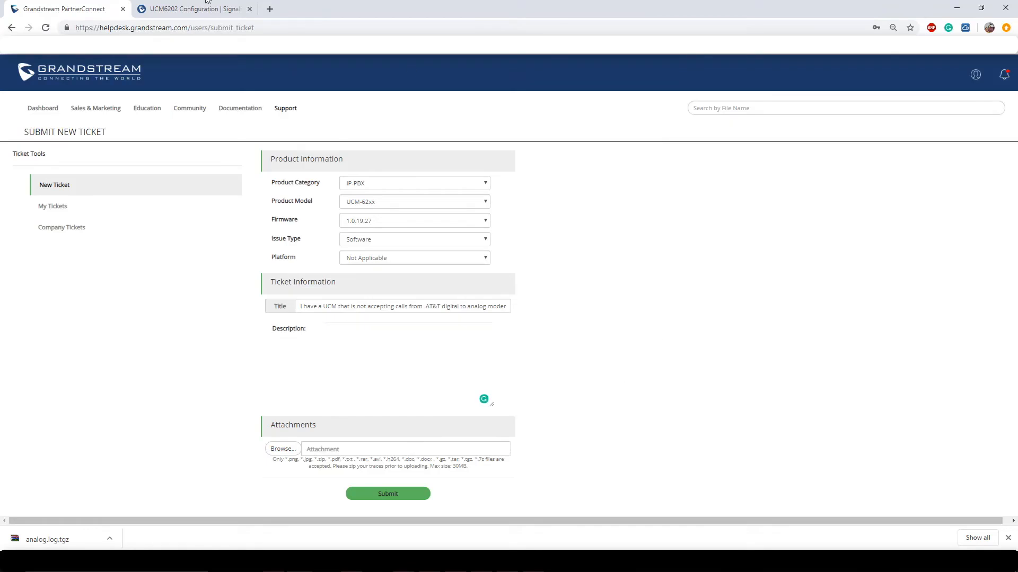
pyautogui.click(173, 11)
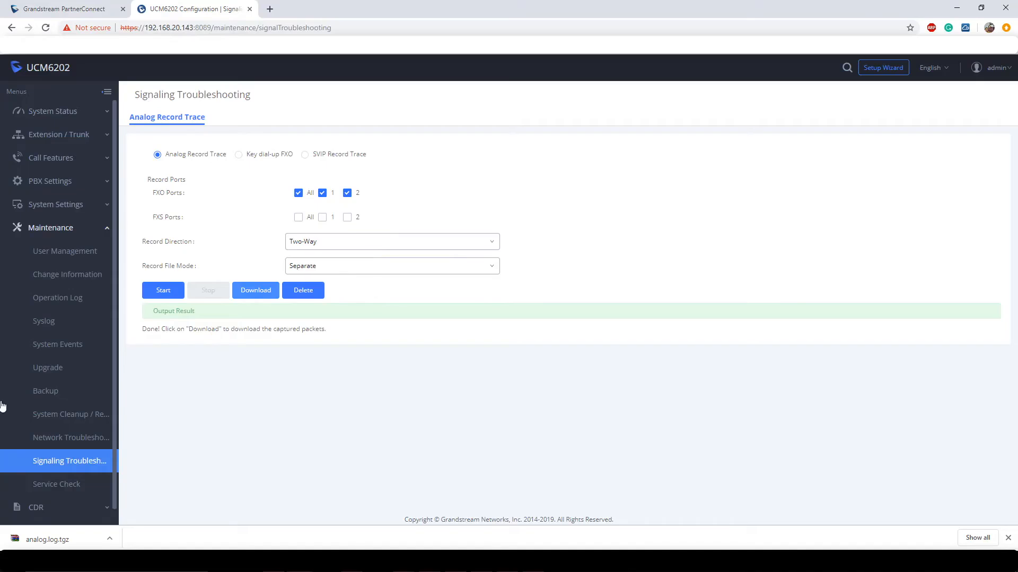
# Open Network Troubleshooting to show the Ethernet Capture page with LAN as the interface.
pyautogui.click(69, 440)
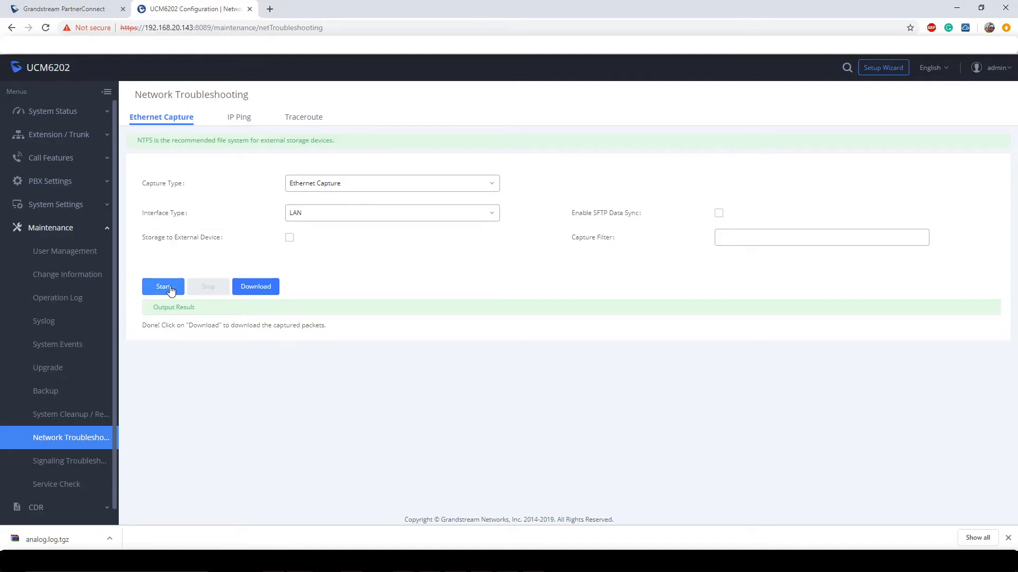
# Run an Ethernet capture on LAN, stop it, and download the capture .tgz file.
pyautogui.click(369, 216)
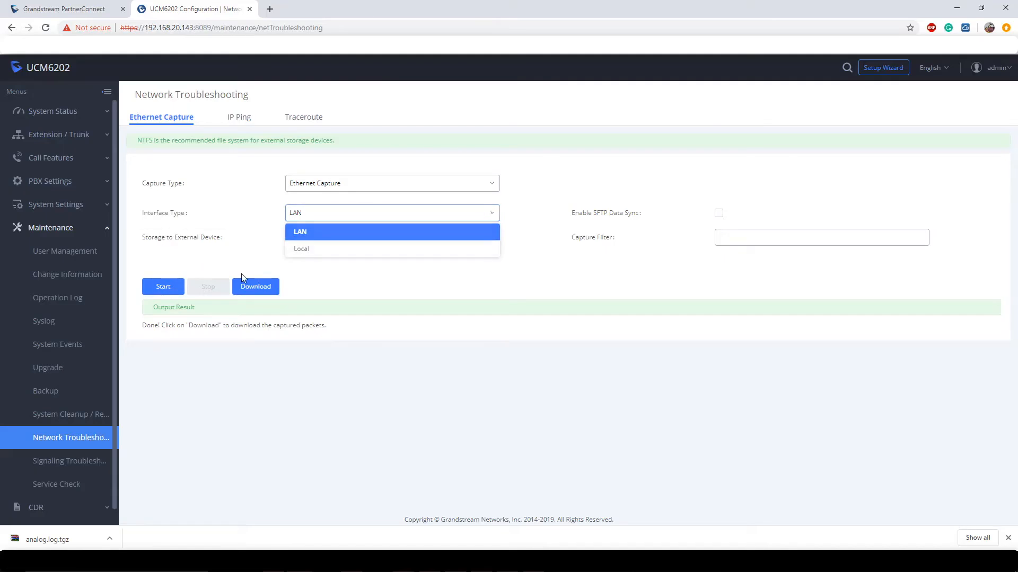
pyautogui.click(164, 286)
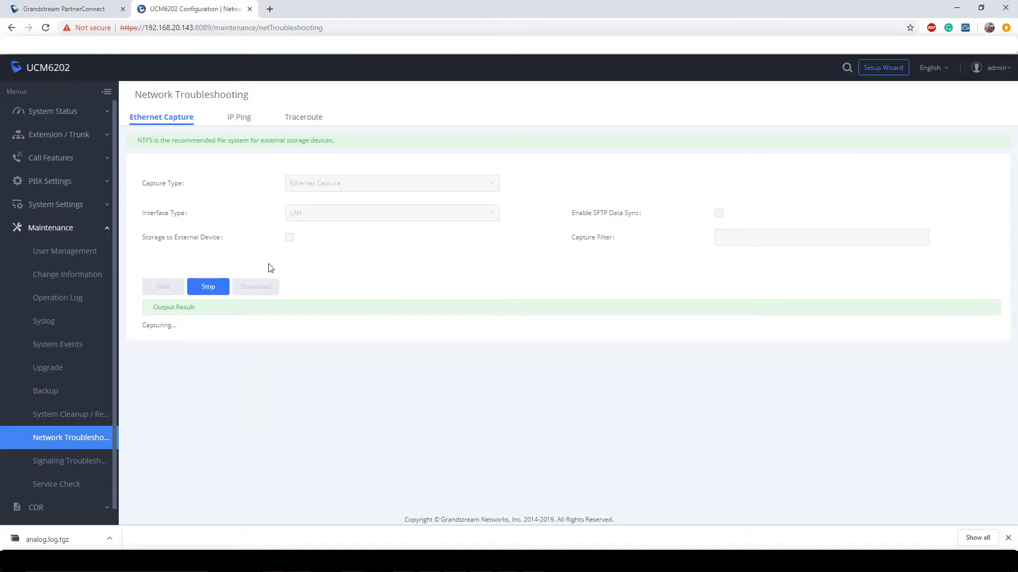
pyautogui.click(207, 286)
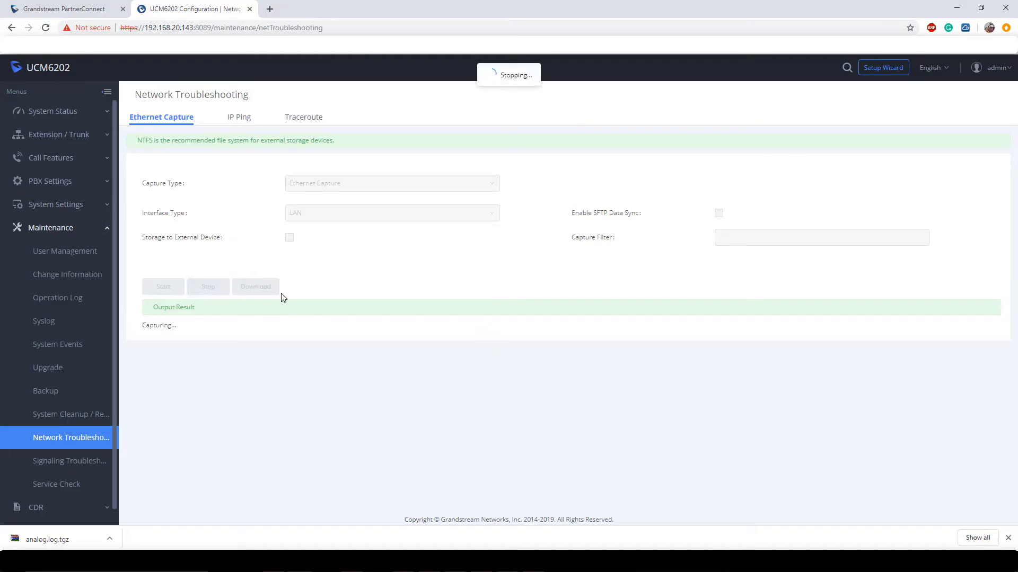
pyautogui.click(256, 287)
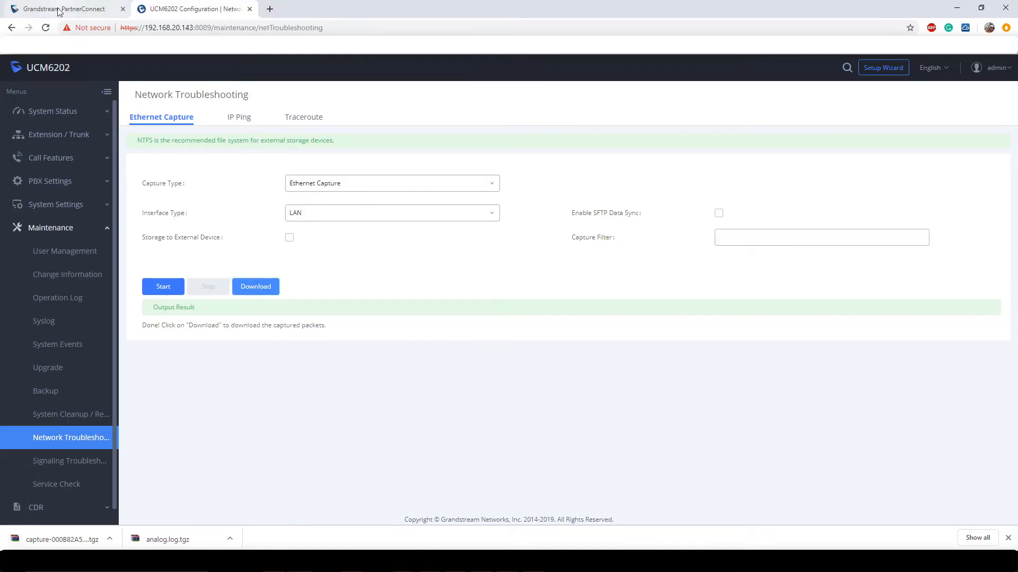
# Switch back to the PartnerConnect ticket tab and clear the stray text selection.
pyautogui.click(63, 9)
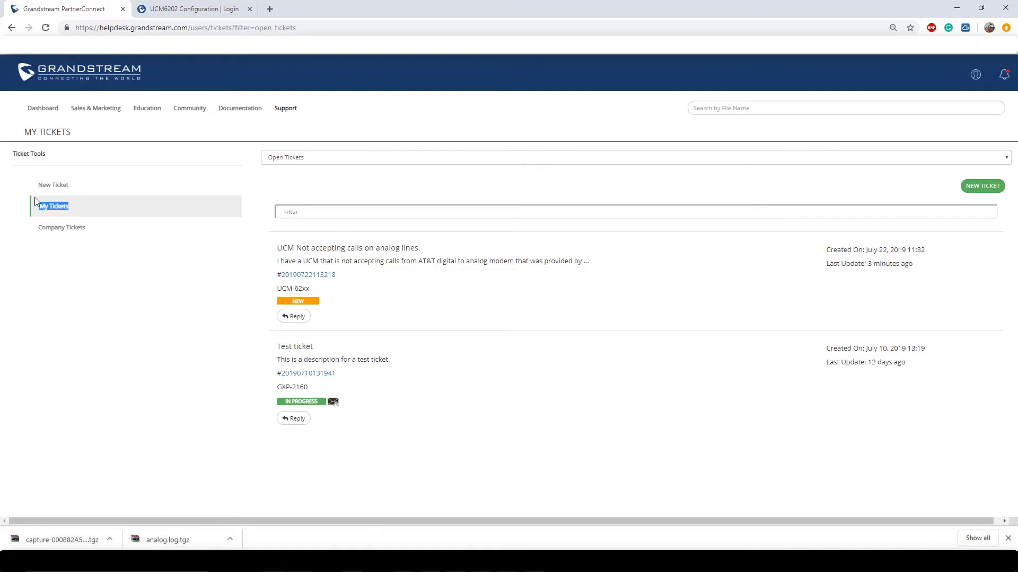
pyautogui.click(154, 209)
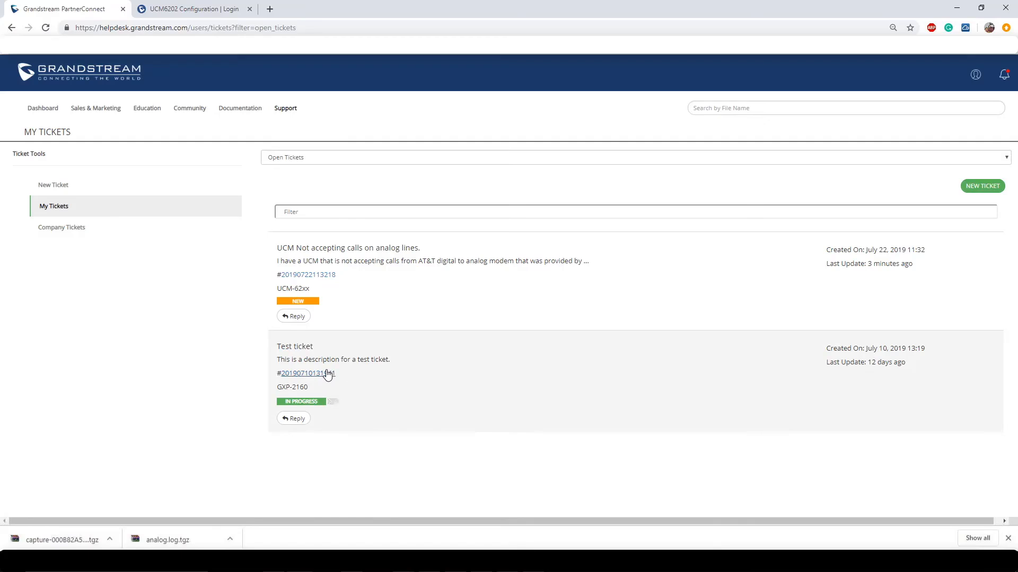
# Open the Test ticket's details and highlight the authors of comments #1 and #2.
pyautogui.click(327, 374)
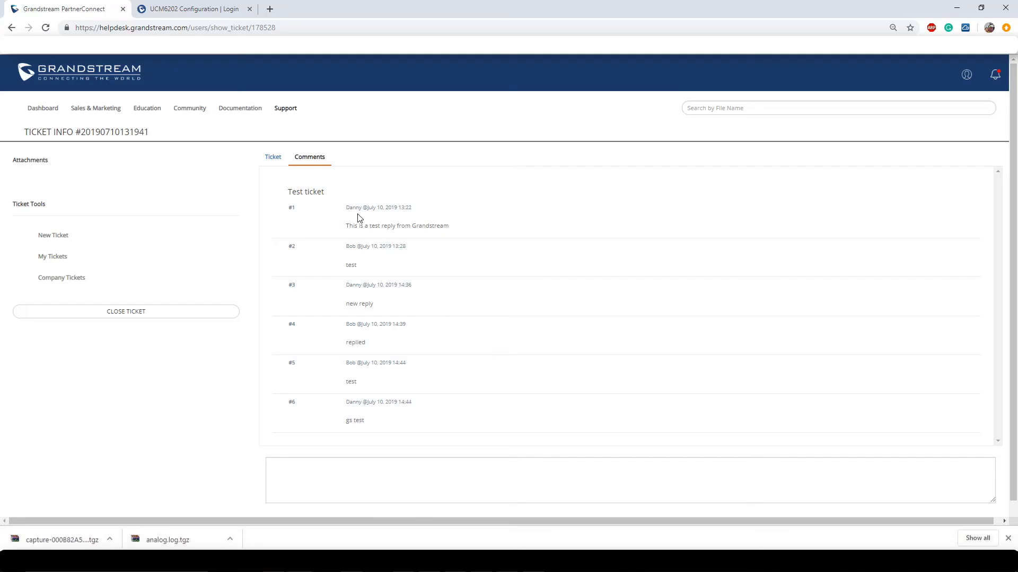
pyautogui.moveTo(346, 208); pyautogui.dragTo(420, 210)
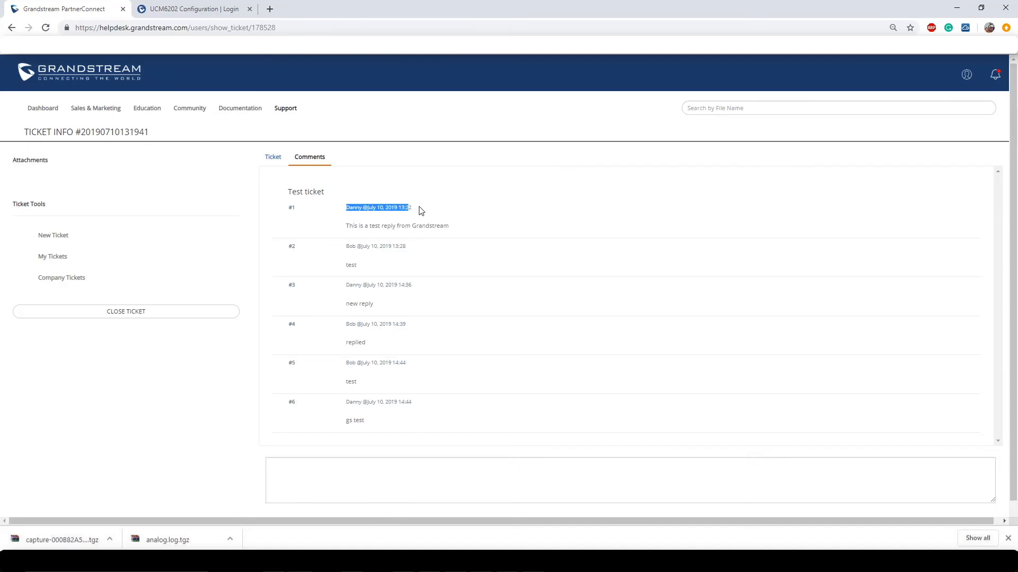
pyautogui.click(533, 221)
pyautogui.moveTo(346, 247); pyautogui.dragTo(365, 247)
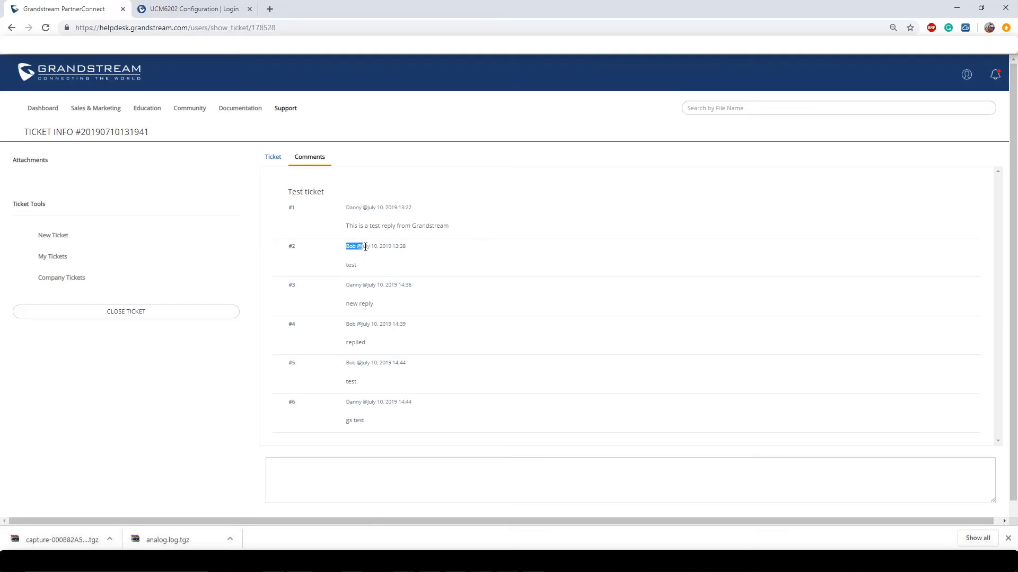
pyautogui.click(458, 259)
pyautogui.scroll(-1, 456, 257)
# Type 'lkSSNDnclakndsasd' into the reply box and attach analog.log to the reply.
pyautogui.click(336, 438)
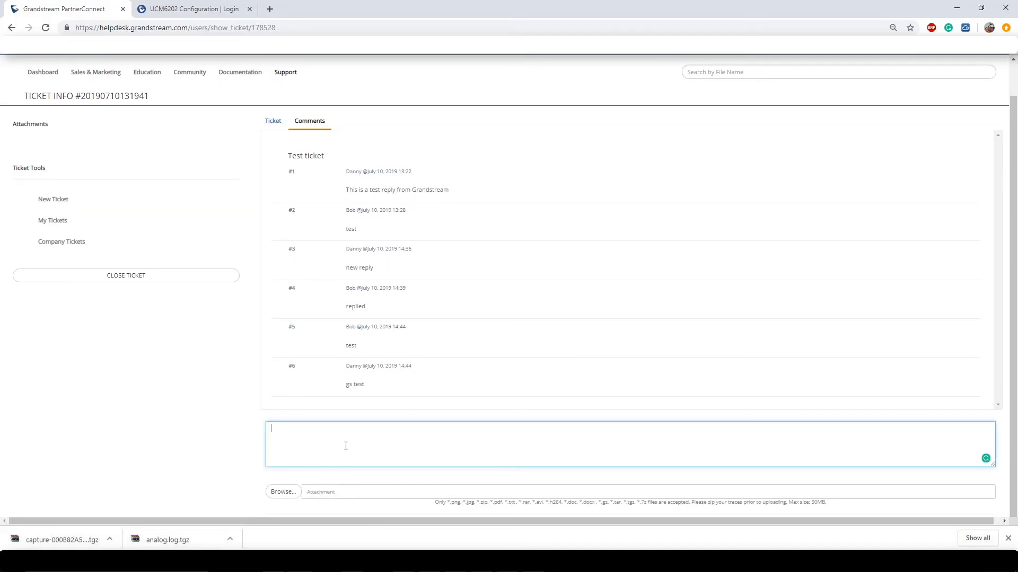
pyautogui.write('lkSSNDnclakndsasd')
pyautogui.click(327, 495)
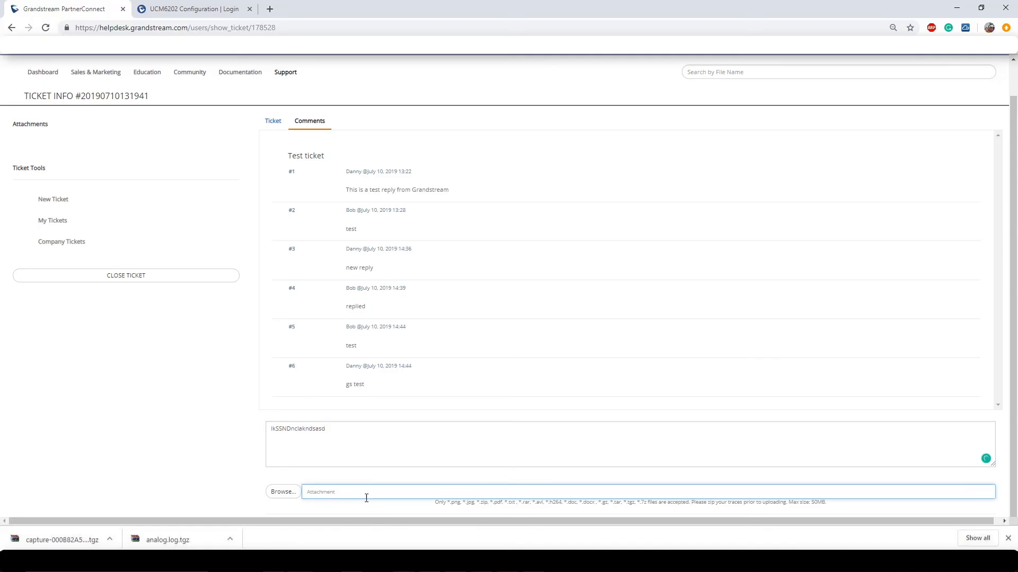
pyautogui.click(284, 492)
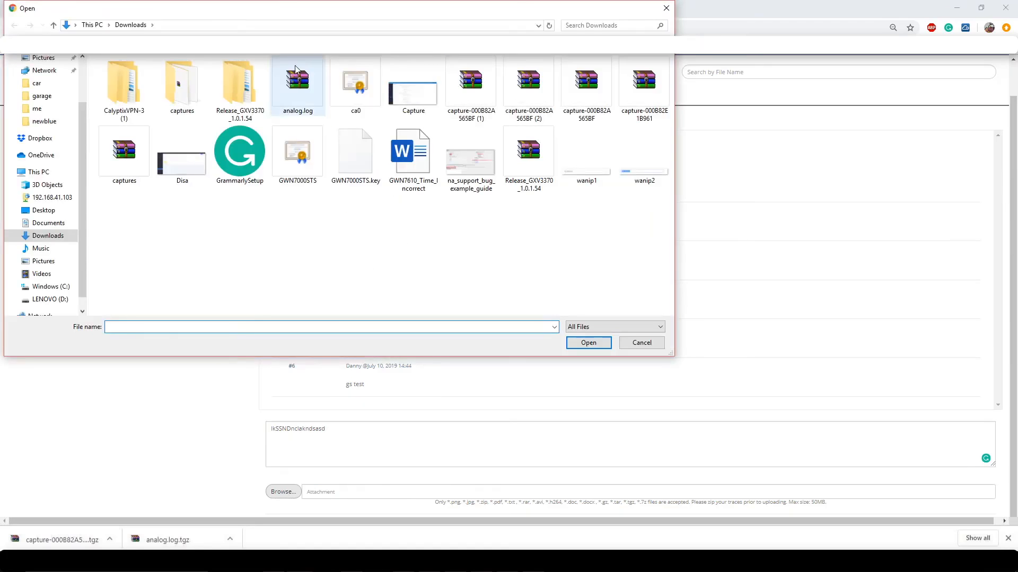
pyautogui.doubleClick(297, 77)
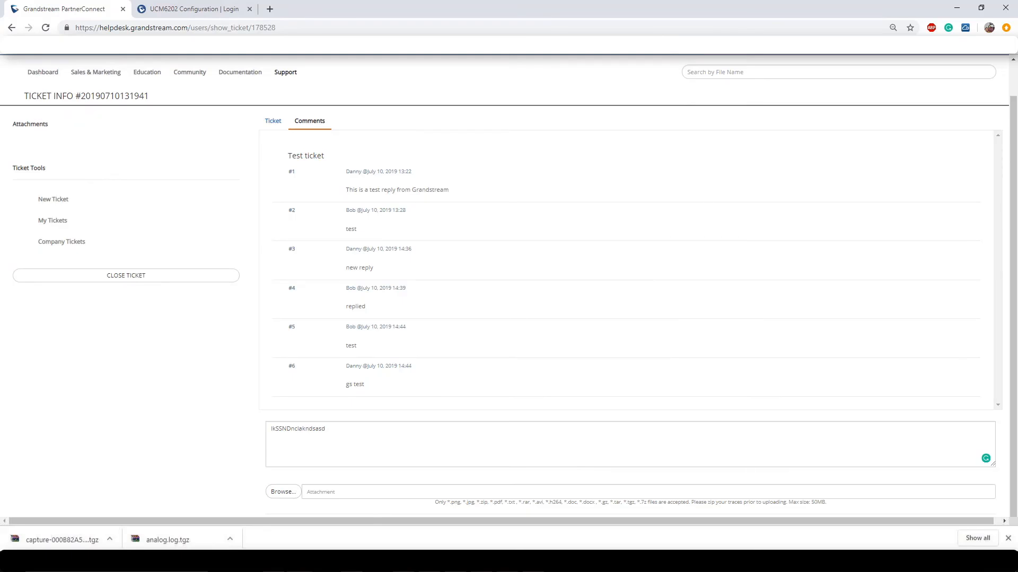
# Compress the Release_GXV3370_1.0.1.54 folder in Downloads into a zipped folder.
pyautogui.click(292, 499)
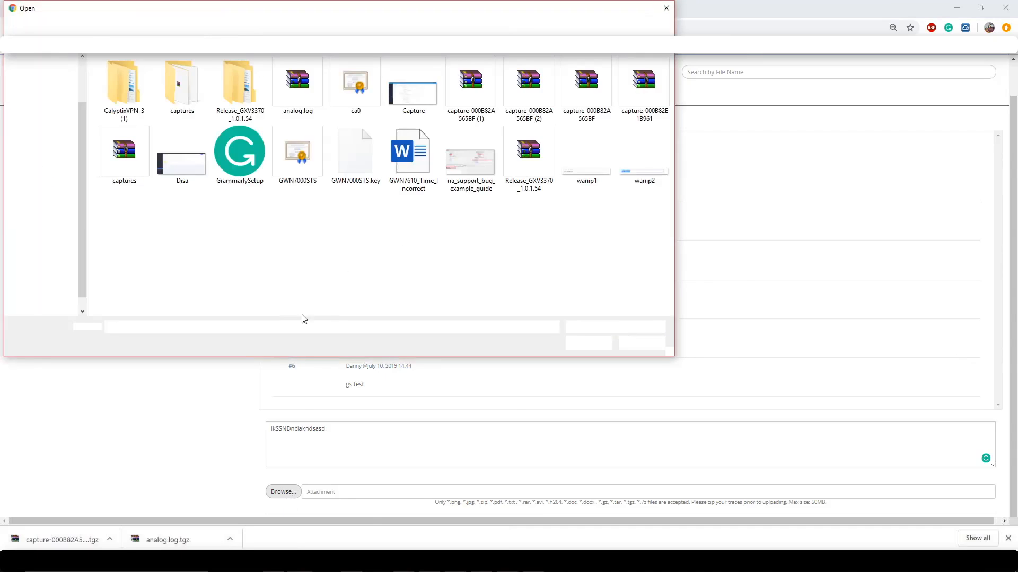
pyautogui.rightClick(240, 79)
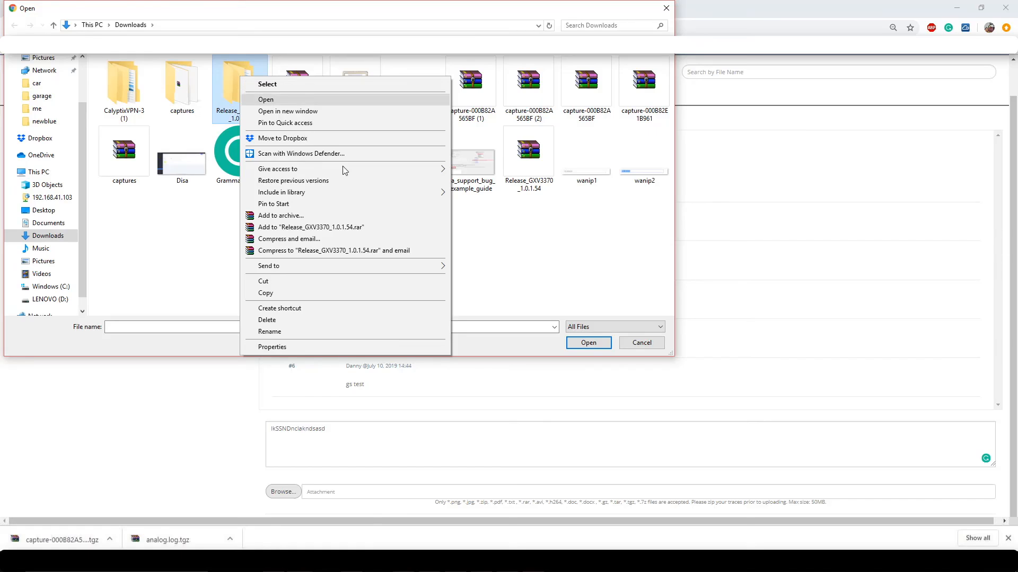
pyautogui.moveTo(304, 266)
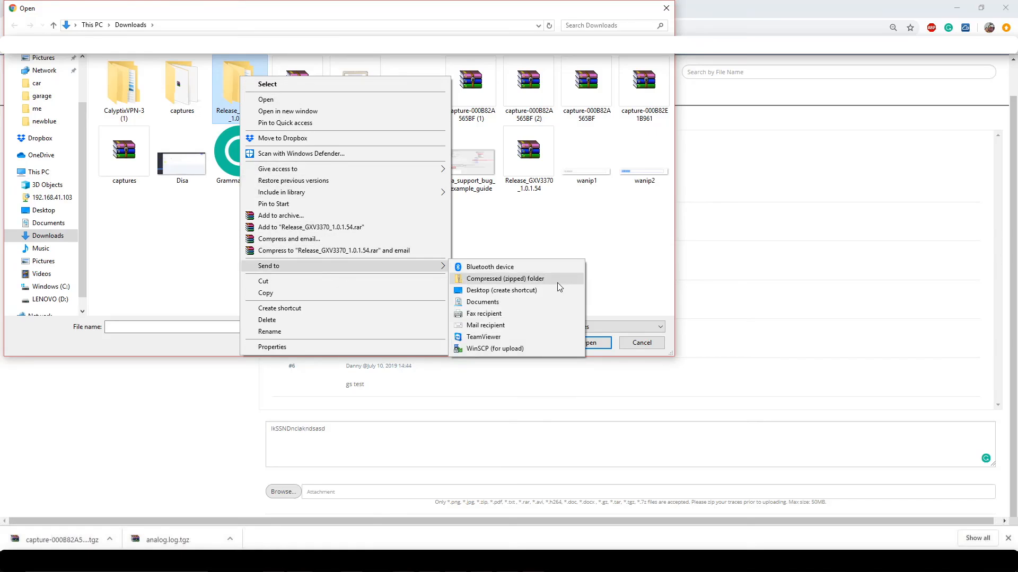
pyautogui.click(539, 280)
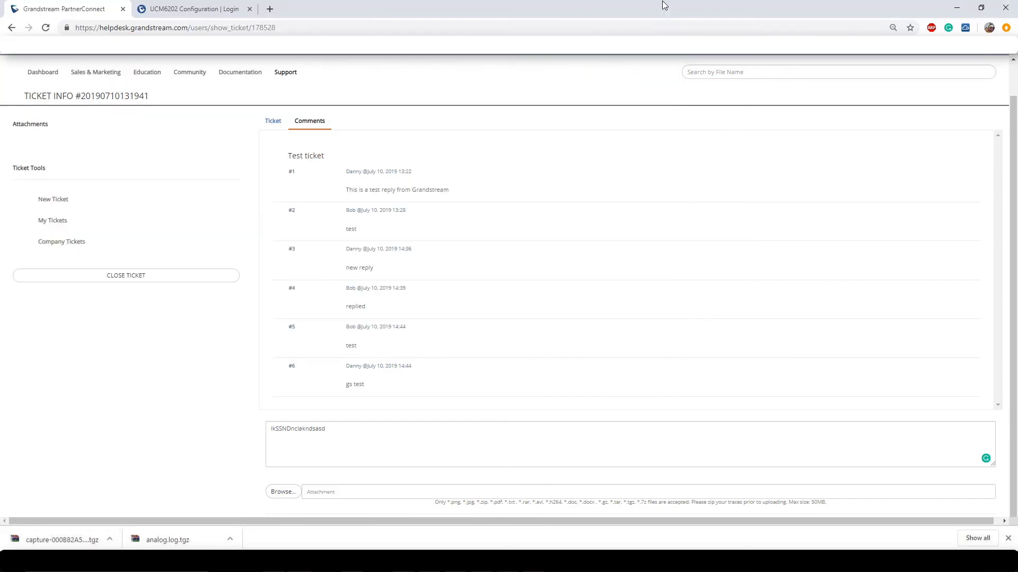
# Open Company Tickets and highlight the first ticket's creator, creation time and last update time.
pyautogui.click(75, 245)
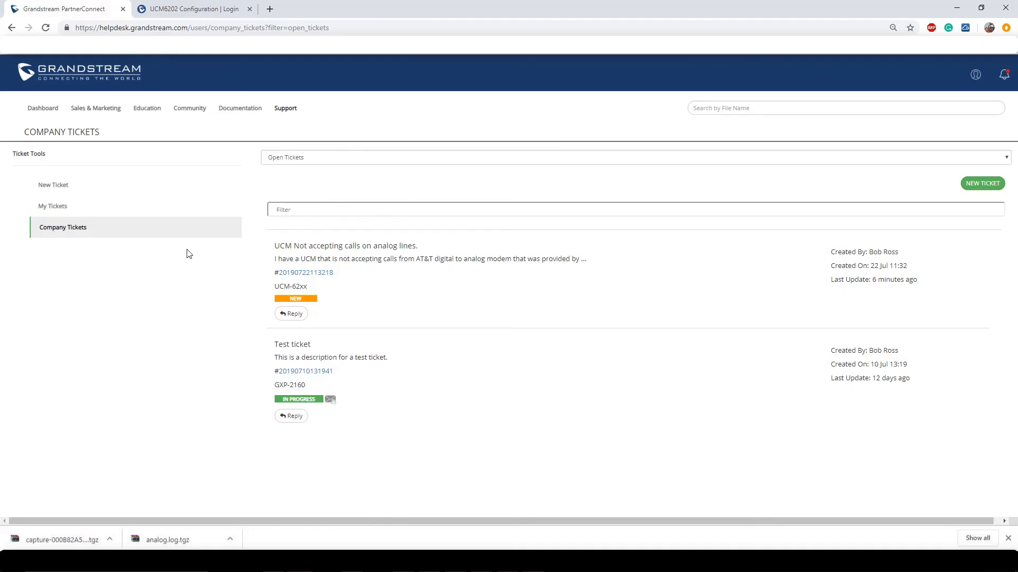
pyautogui.moveTo(897, 252); pyautogui.dragTo(865, 253)
pyautogui.moveTo(907, 267); pyautogui.dragTo(857, 265)
pyautogui.click(917, 279)
pyautogui.moveTo(908, 279); pyautogui.dragTo(832, 282)
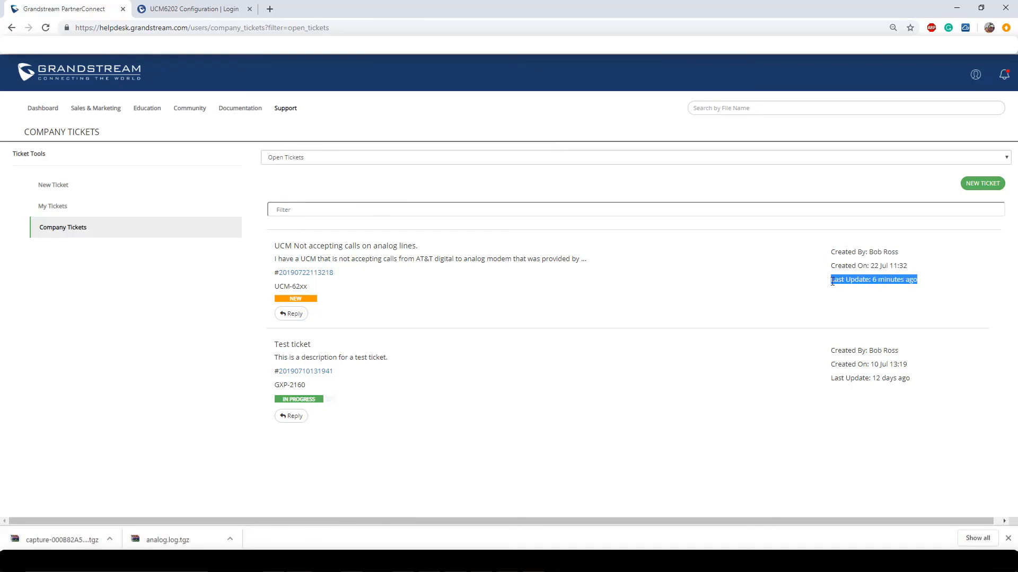
pyautogui.click(439, 484)
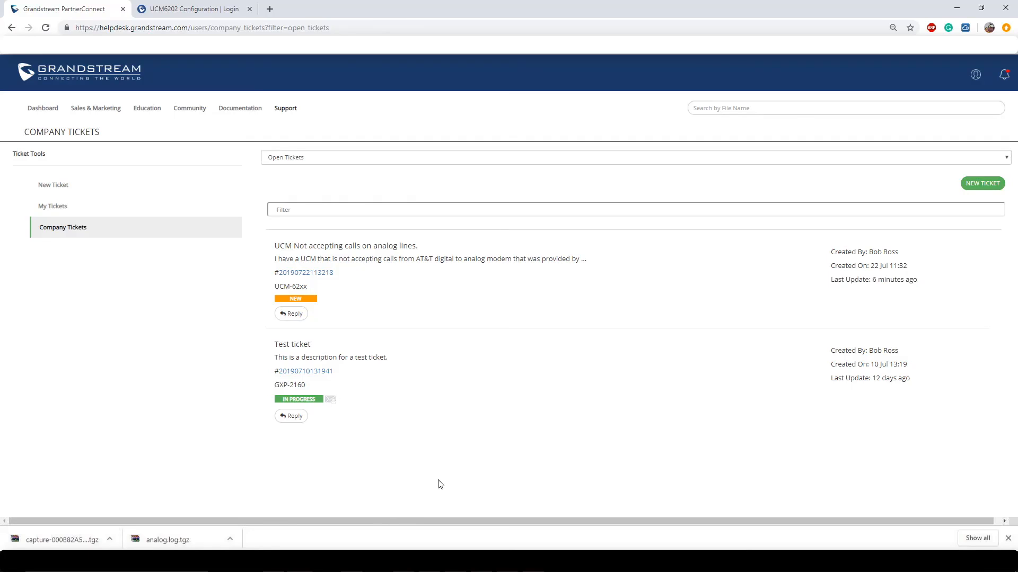